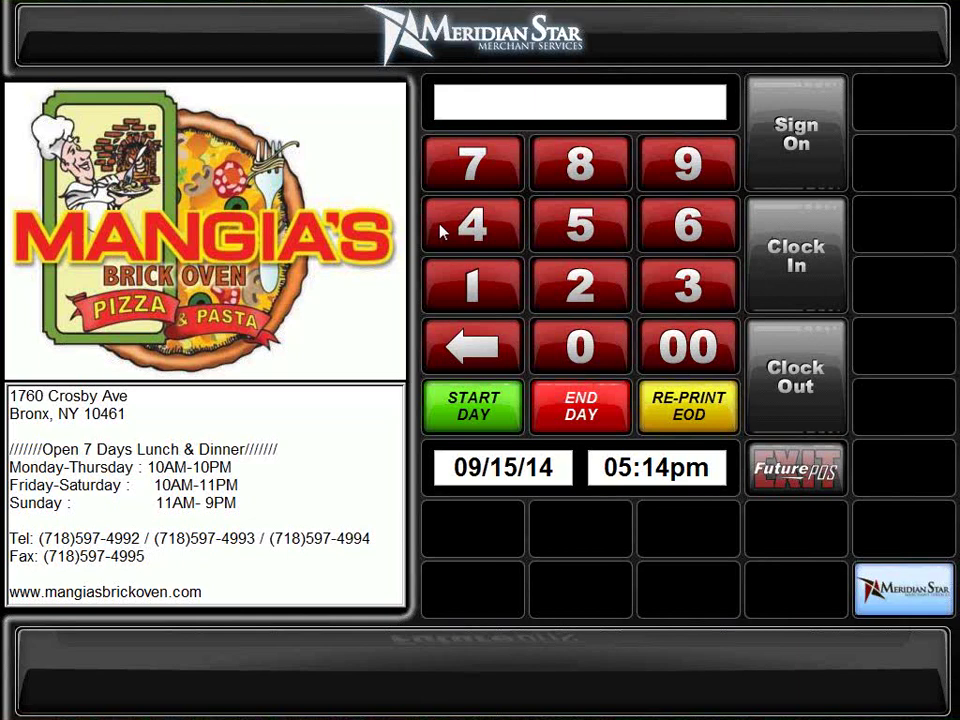
Sign on with the employee code and clock the employee in
click(462, 228)
click(580, 225)
click(678, 225)
click(803, 164)
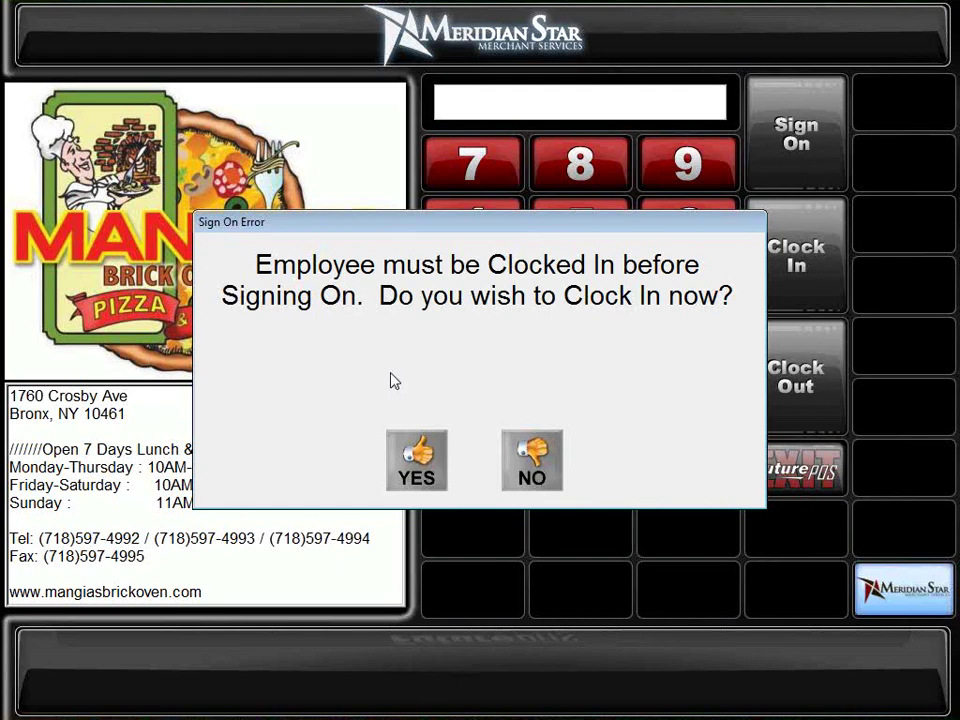
click(424, 470)
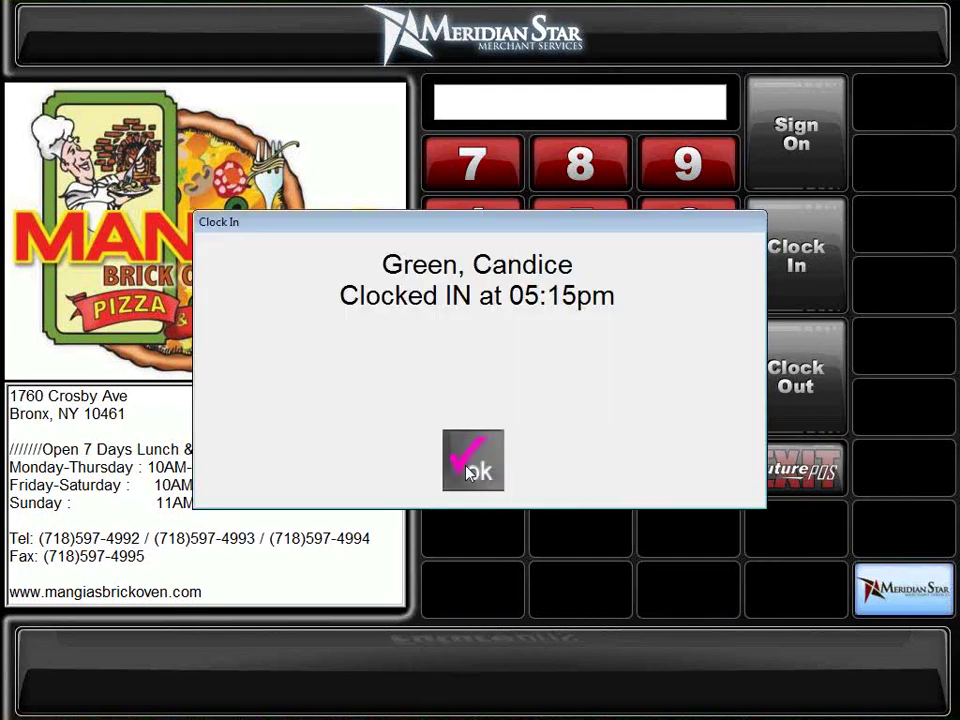
click(462, 468)
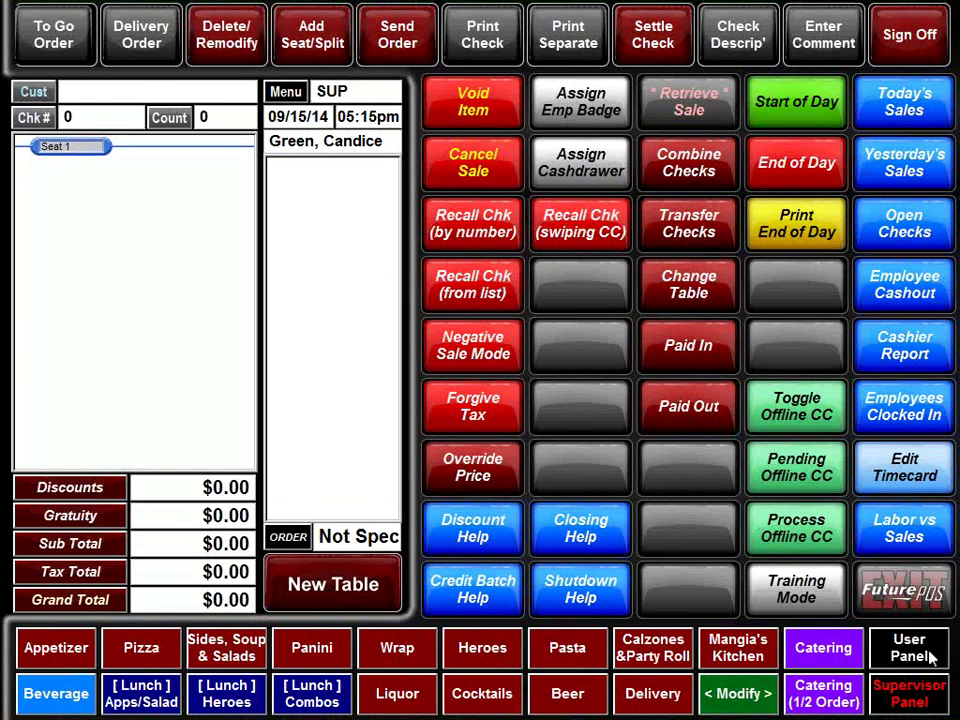
Examine the table map for a new table, including the Main Room and the unnamed room pages, and leave without choosing a table
click(928, 704)
click(330, 590)
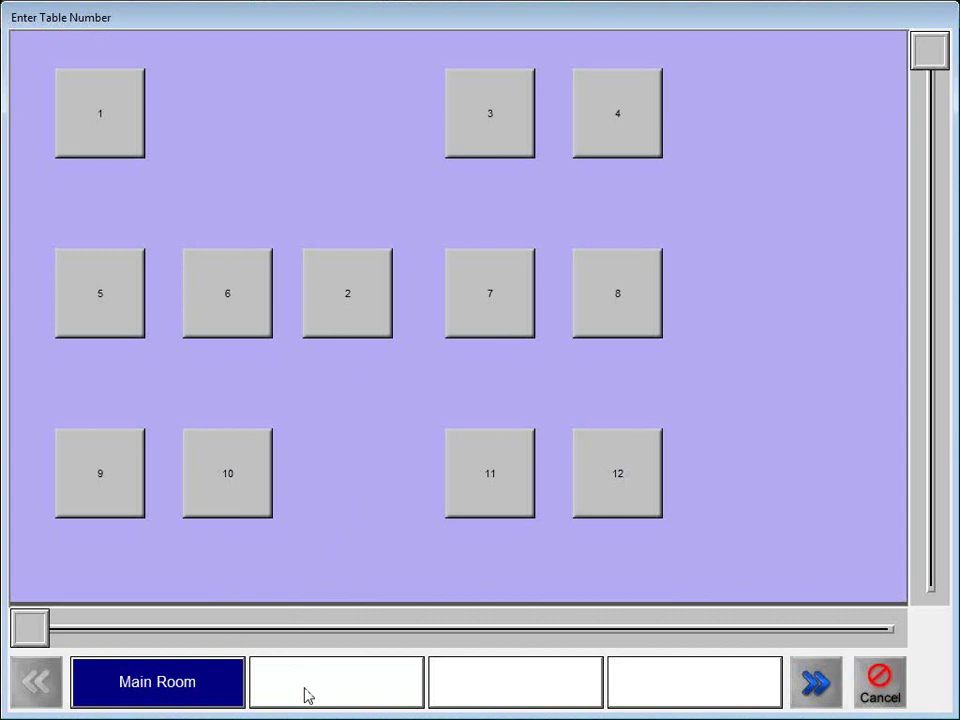
click(182, 690)
click(324, 688)
click(458, 697)
click(645, 706)
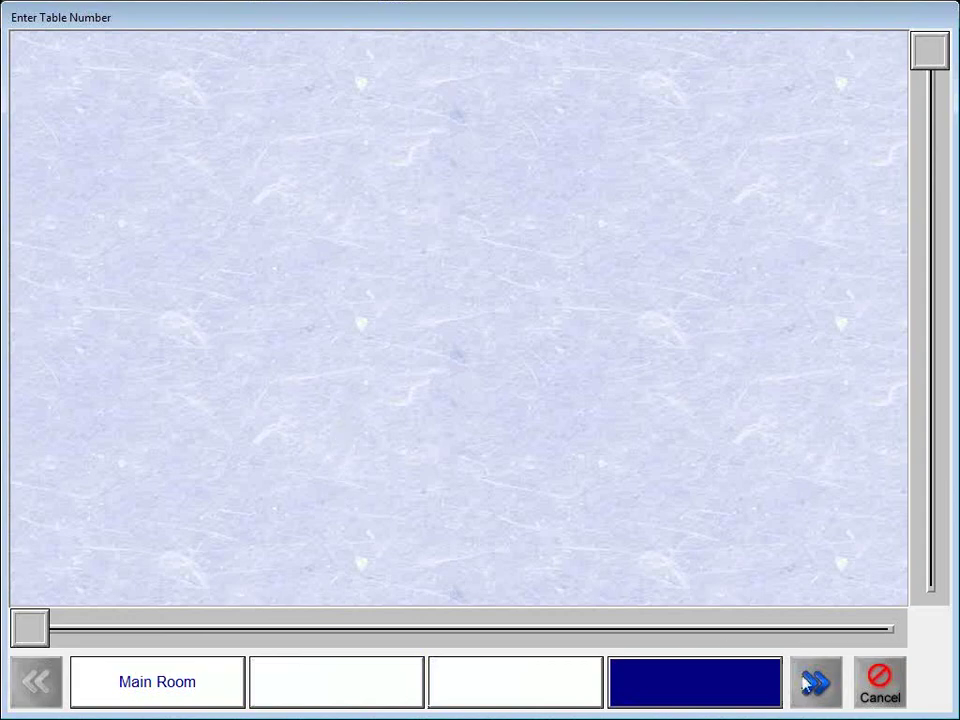
click(880, 685)
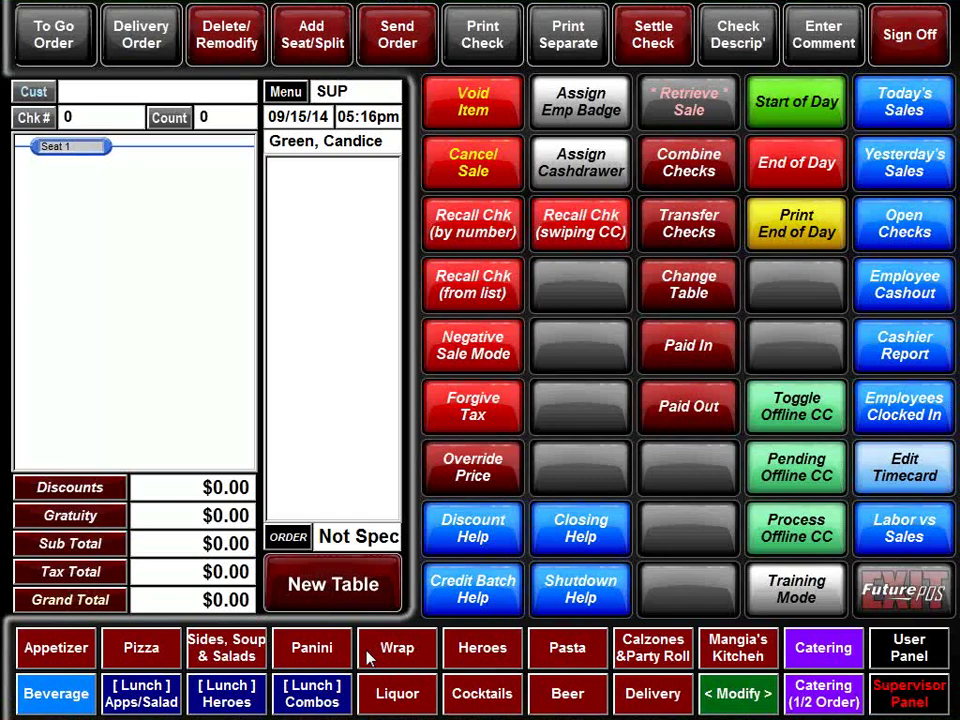
Sign off and sign back on with the employee code
click(885, 47)
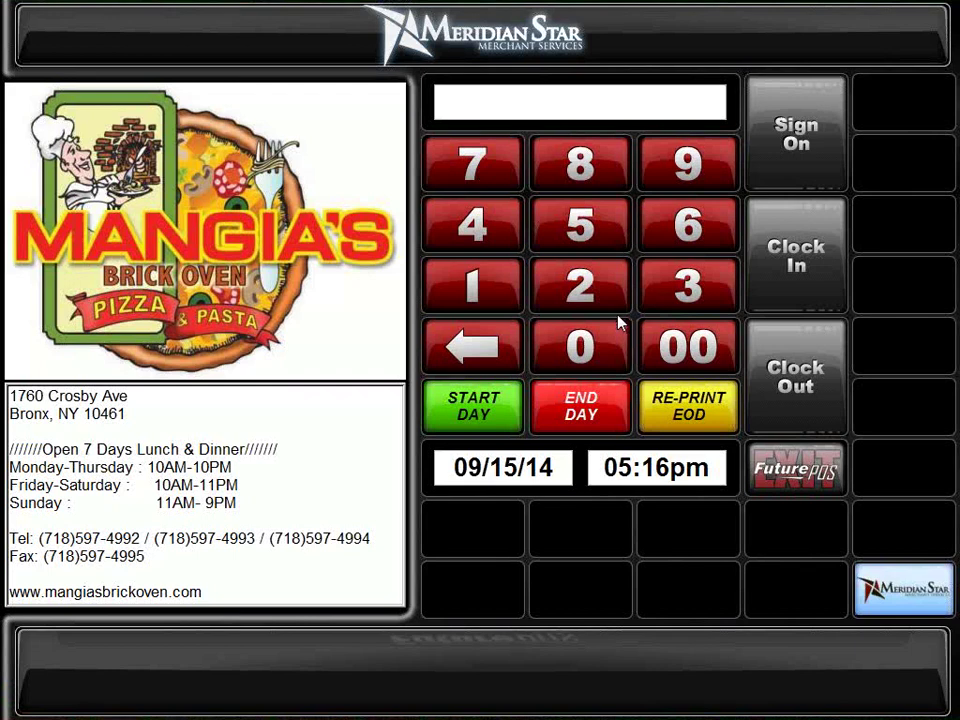
click(493, 240)
click(679, 246)
click(705, 172)
click(752, 172)
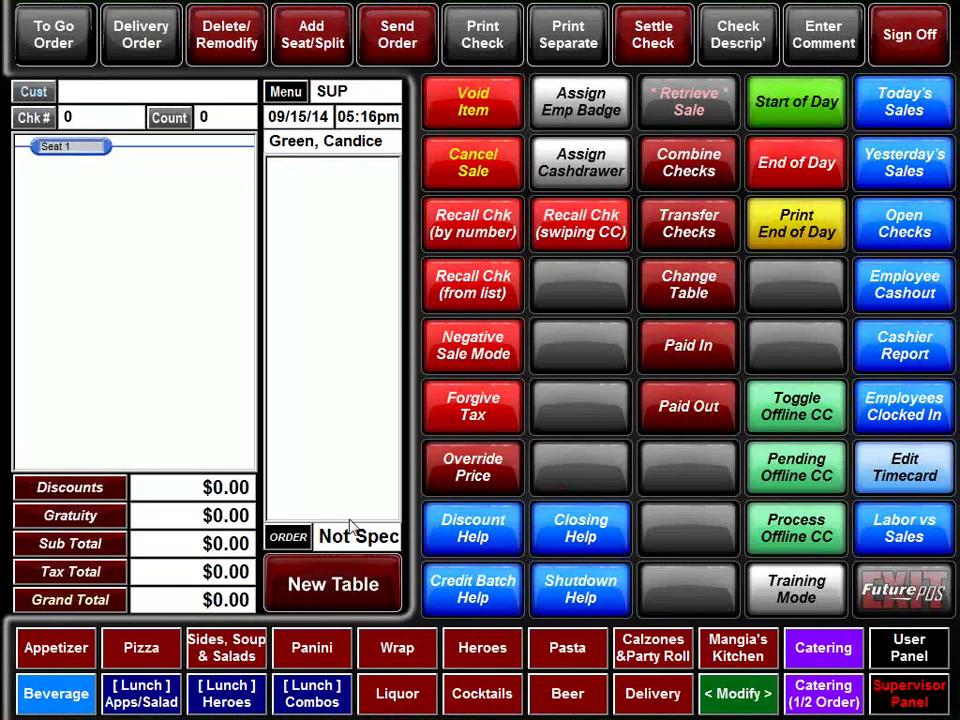
Start a new dine-in check for one customer at table 2 in the Main Room
click(366, 586)
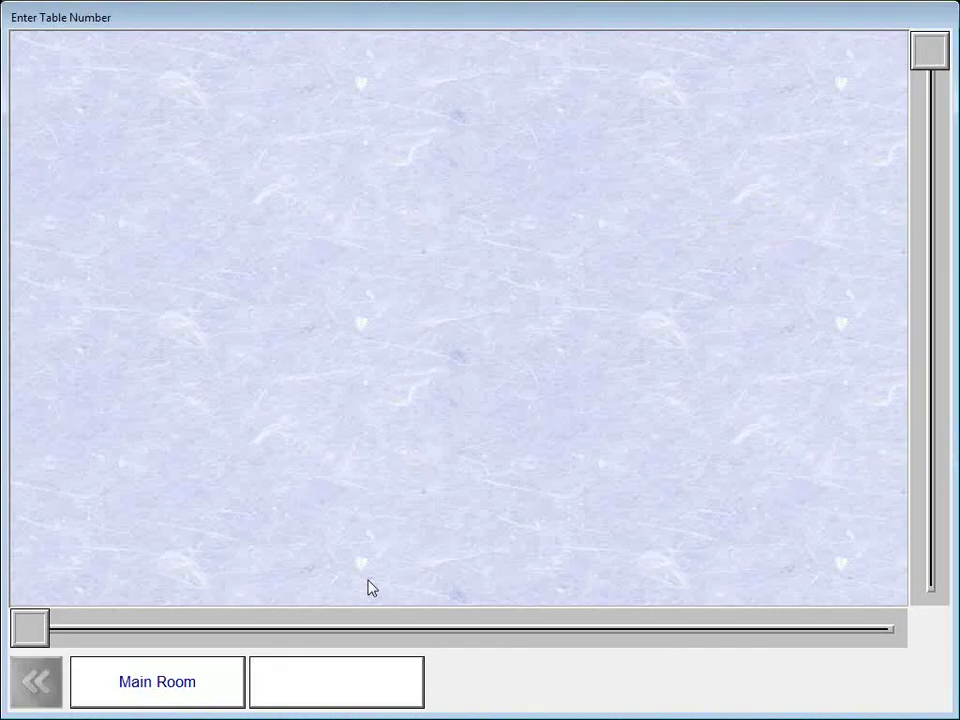
click(166, 684)
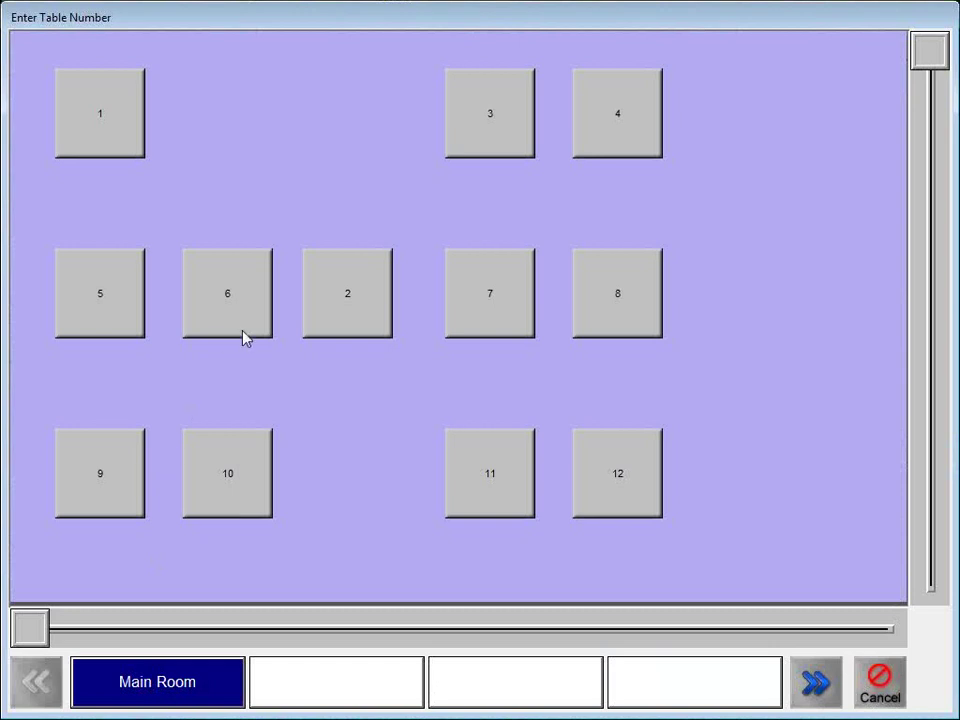
click(366, 304)
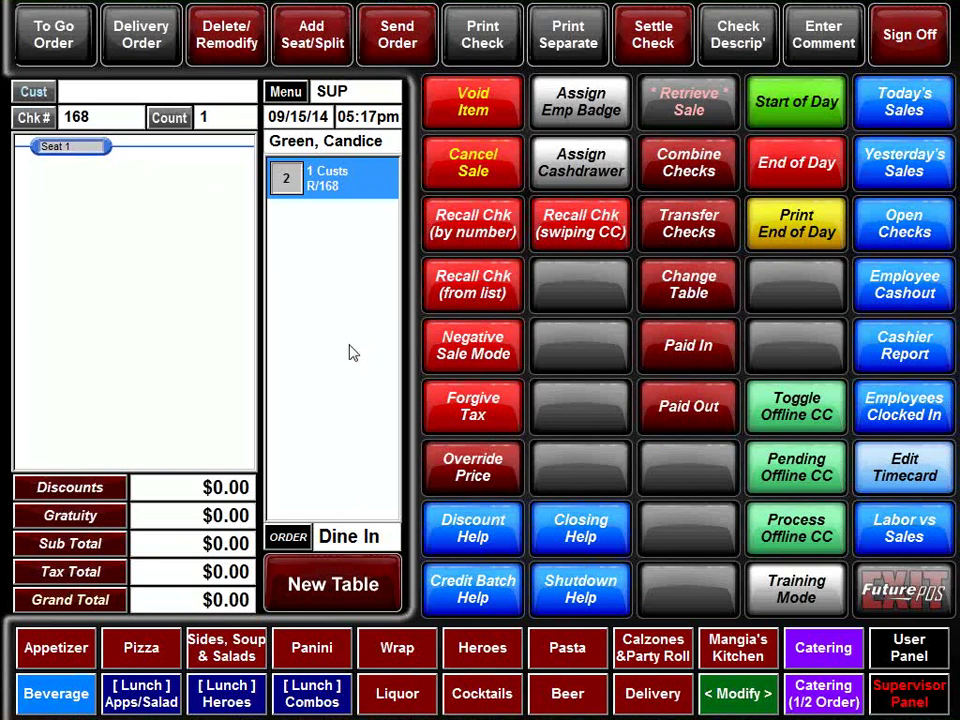
Add the Buffalo Wings appetizer with BBQ and Mild sauces and a Ranch dip to the check
click(76, 649)
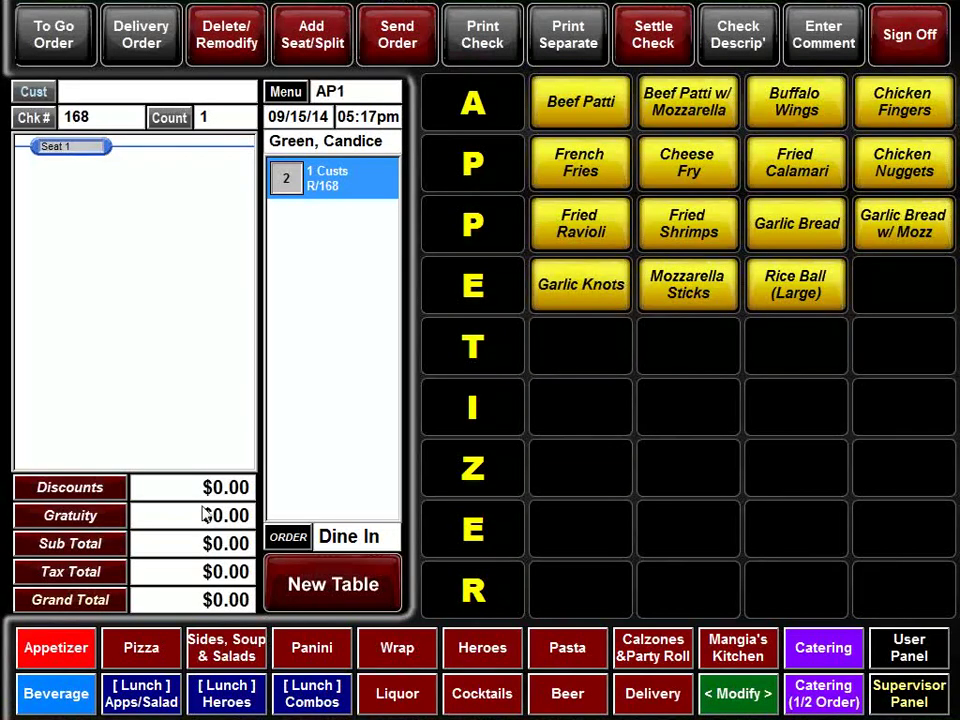
click(829, 108)
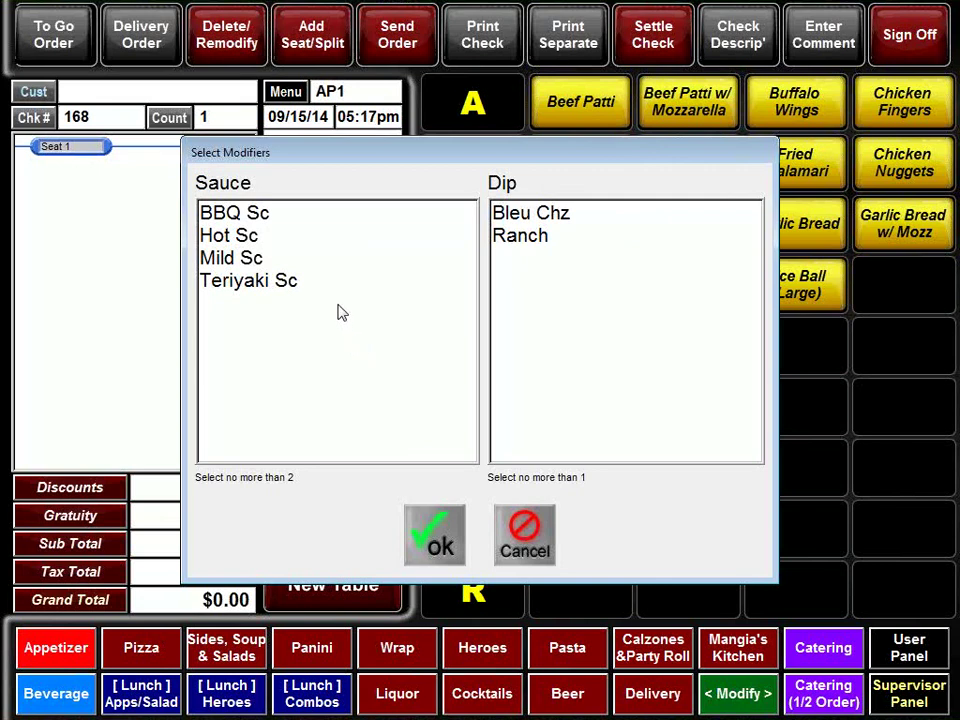
click(224, 214)
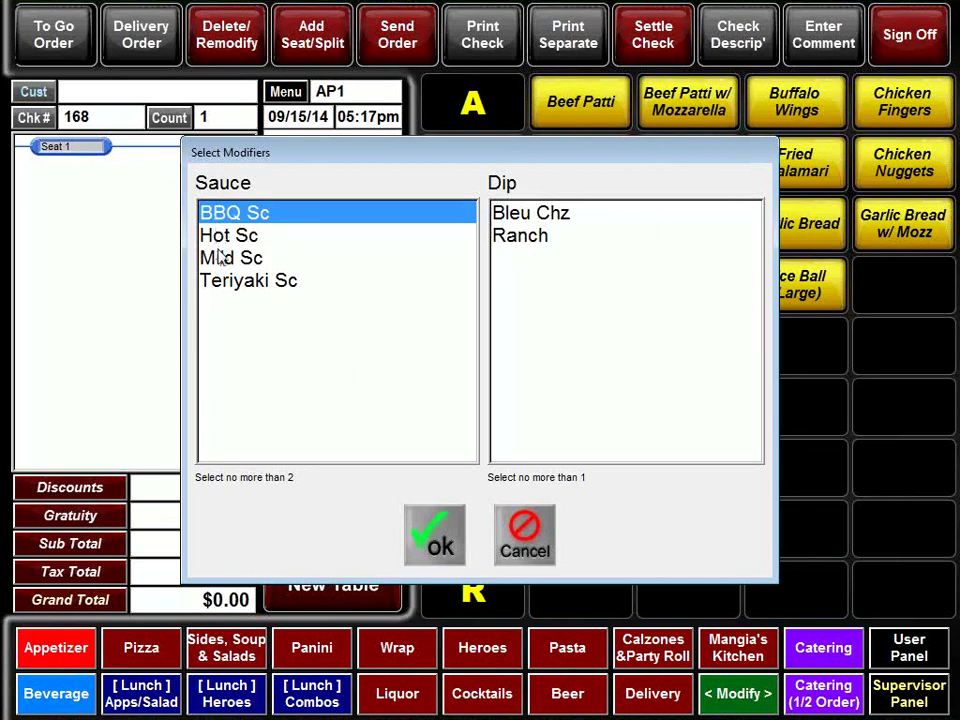
click(220, 256)
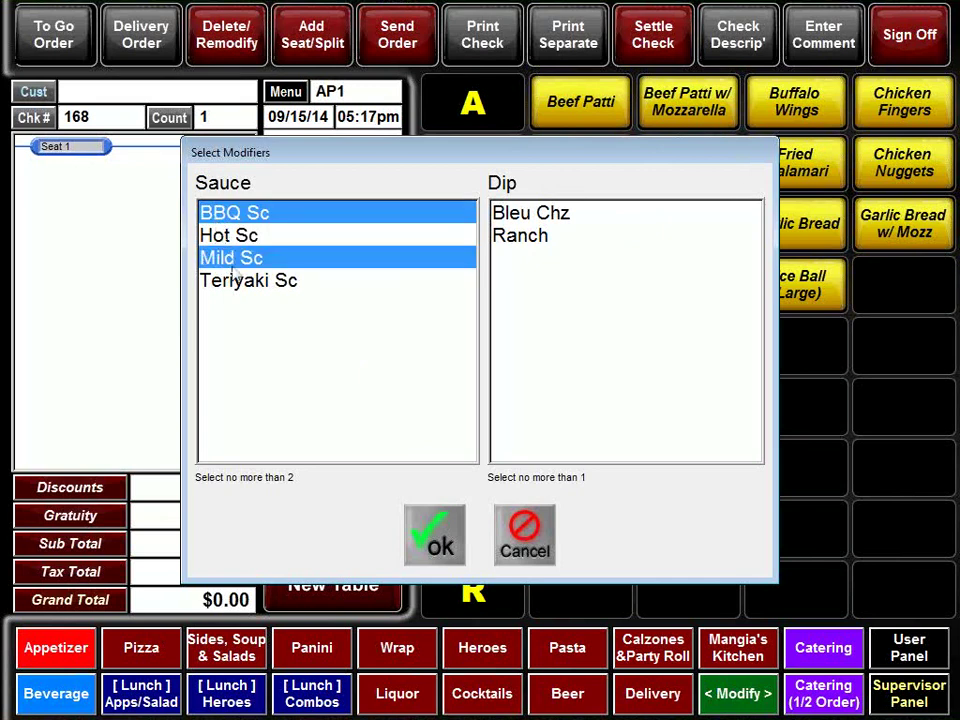
click(545, 240)
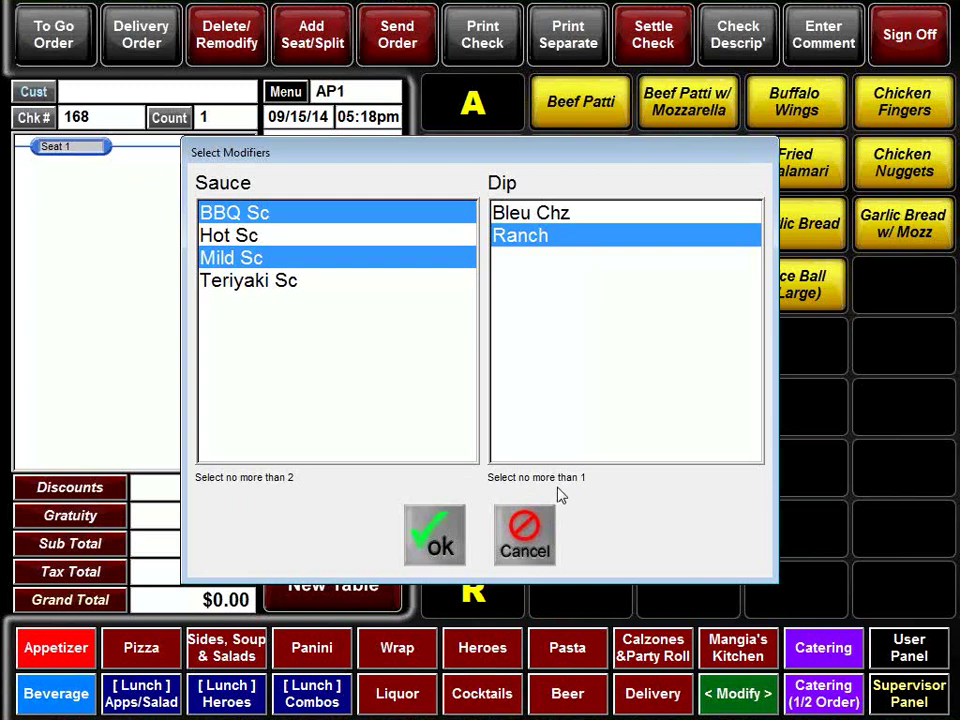
click(435, 540)
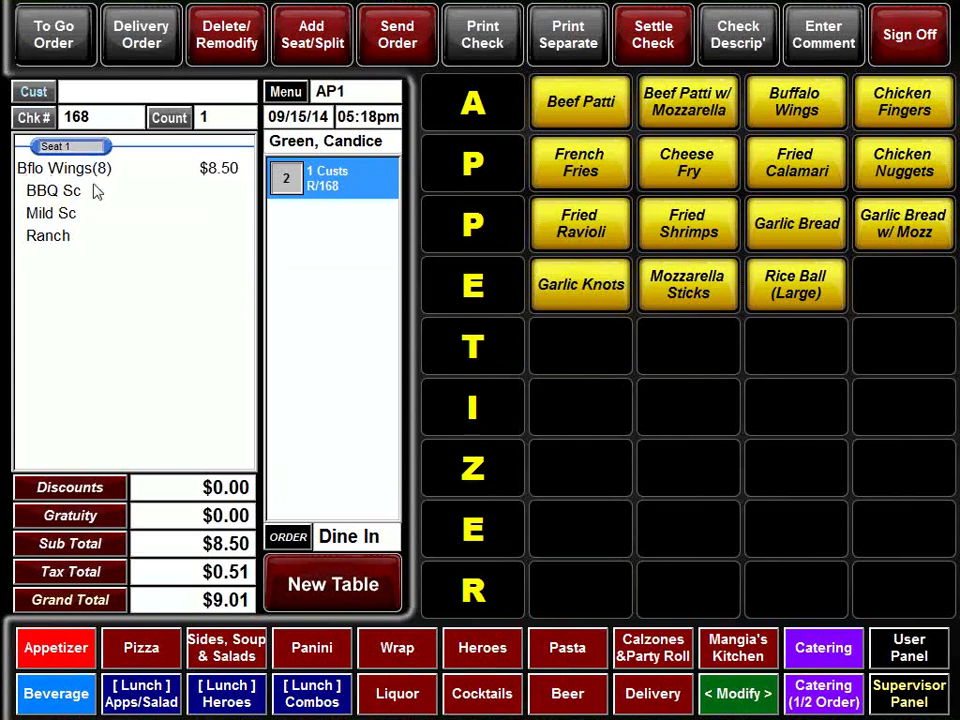
Remodify the wings' BBQ sauce to Teriyaki sauce
click(68, 197)
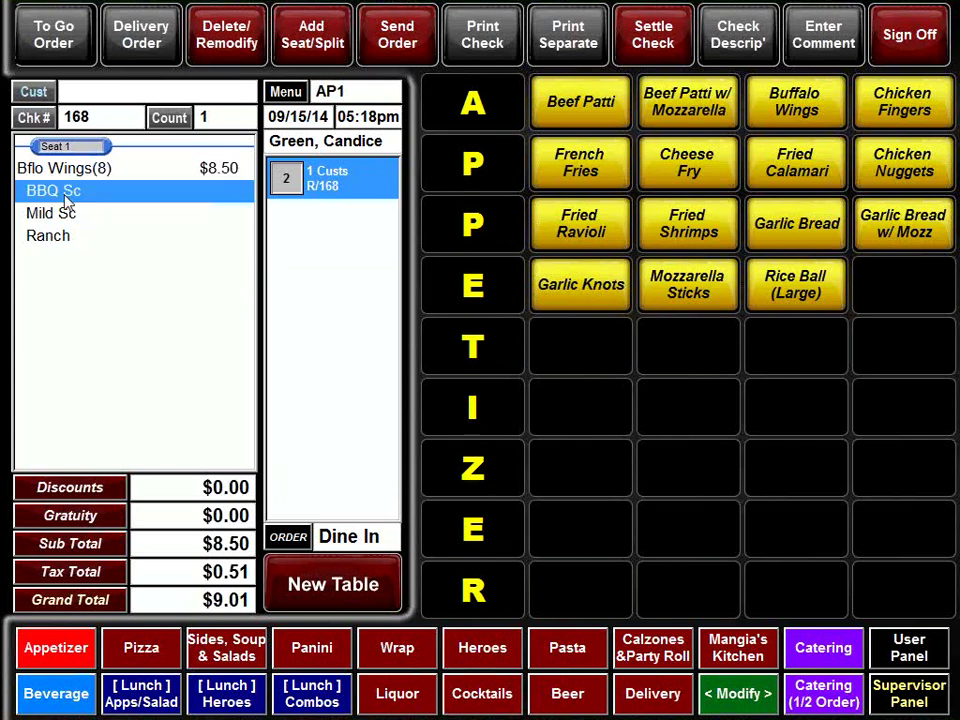
click(252, 55)
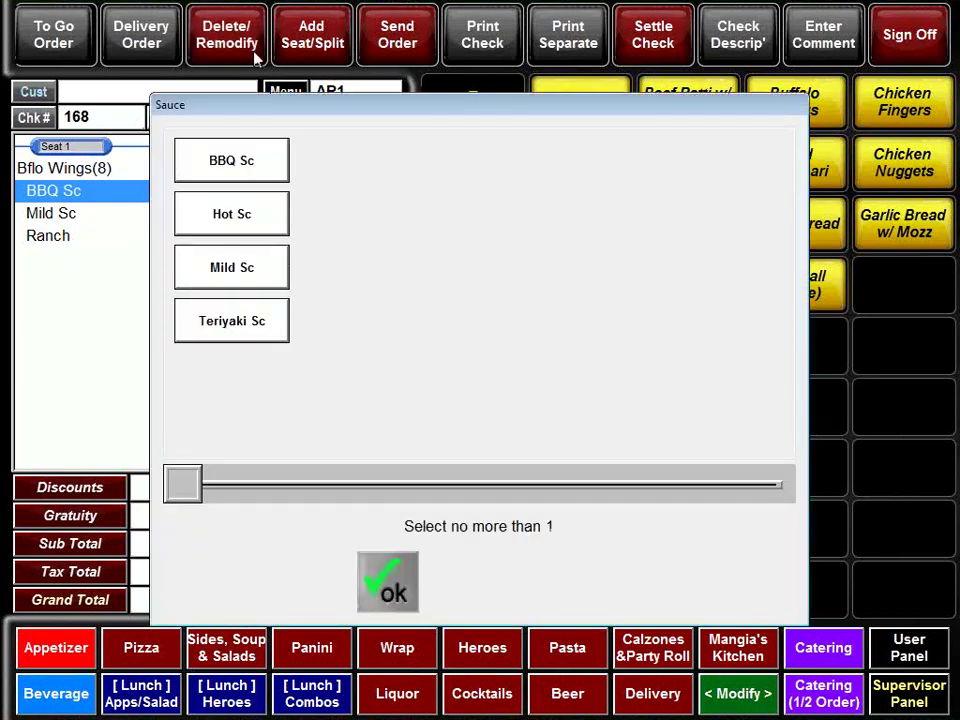
click(248, 325)
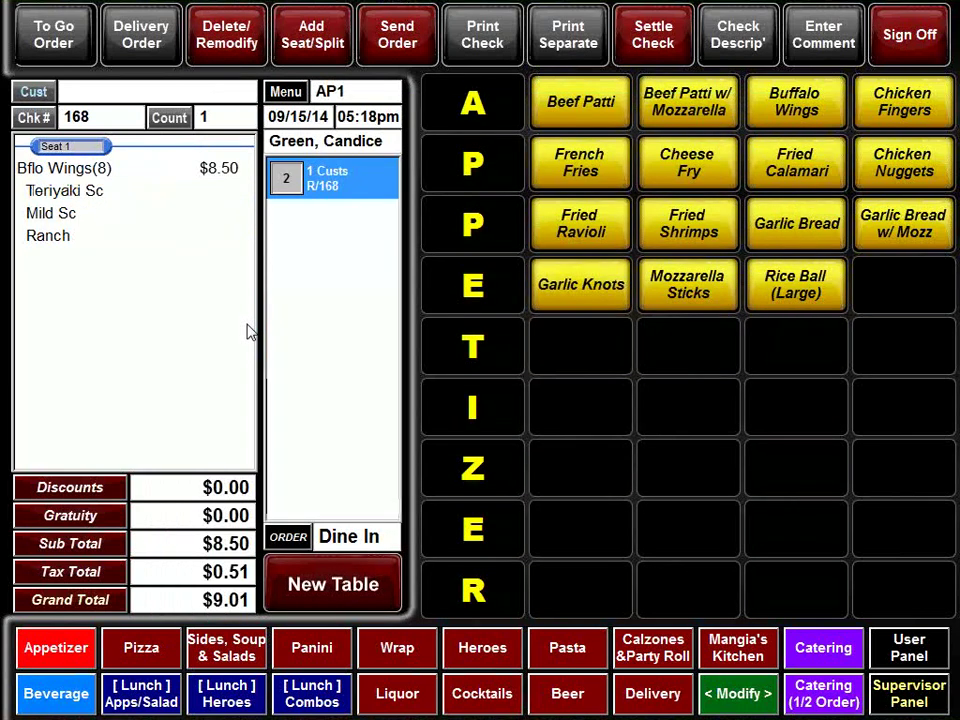
Add Fried Shrimps, Garlic Bread and Fried Calamari to table 2's check and send the order
click(707, 223)
click(798, 228)
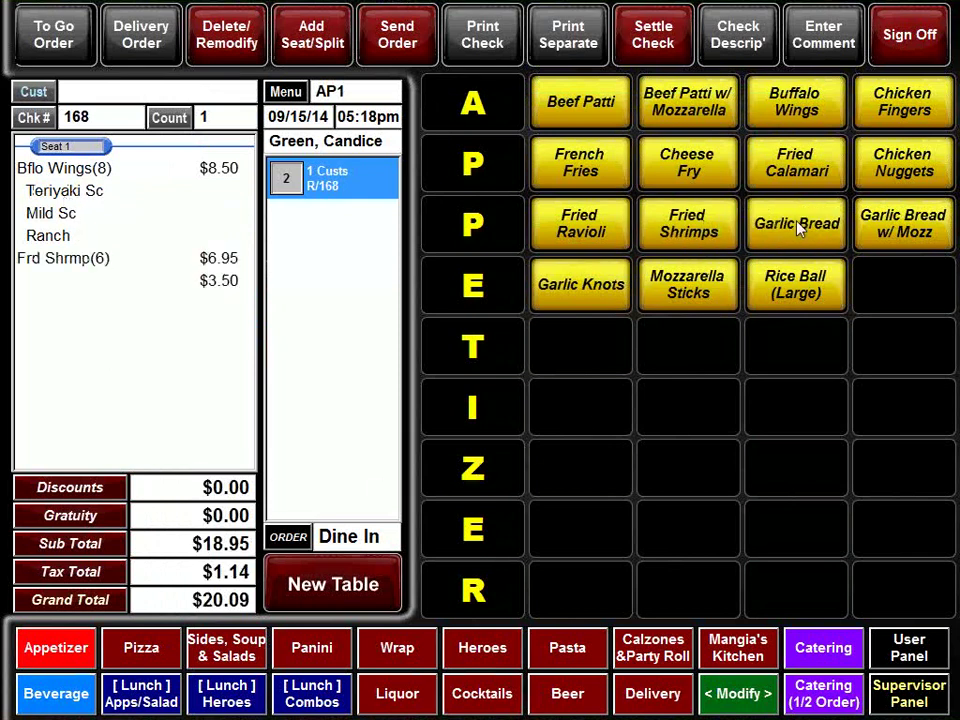
click(833, 175)
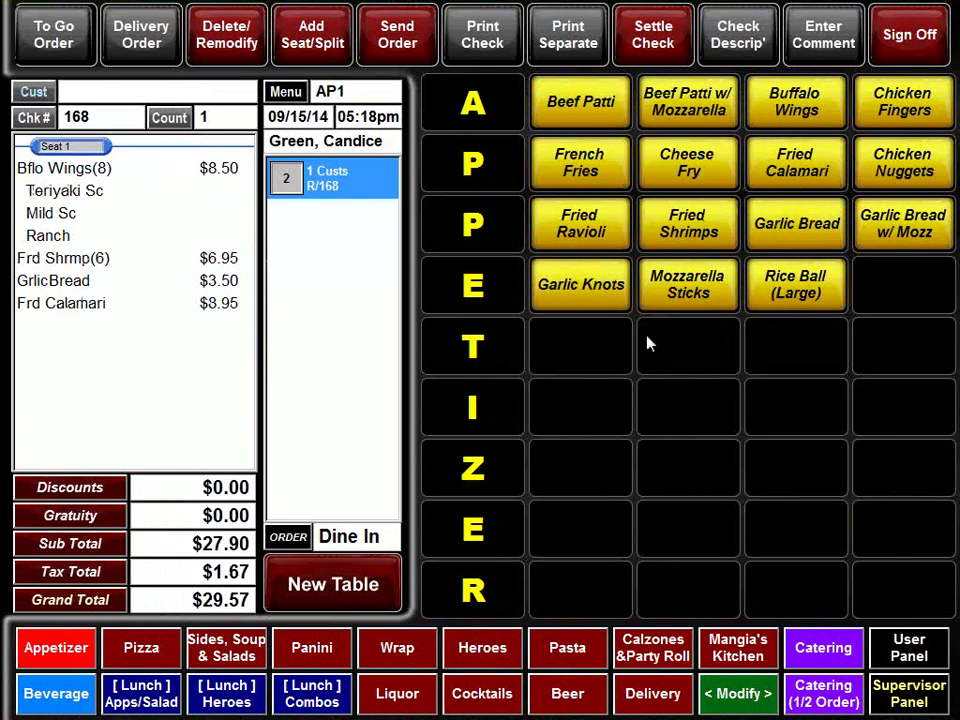
click(405, 44)
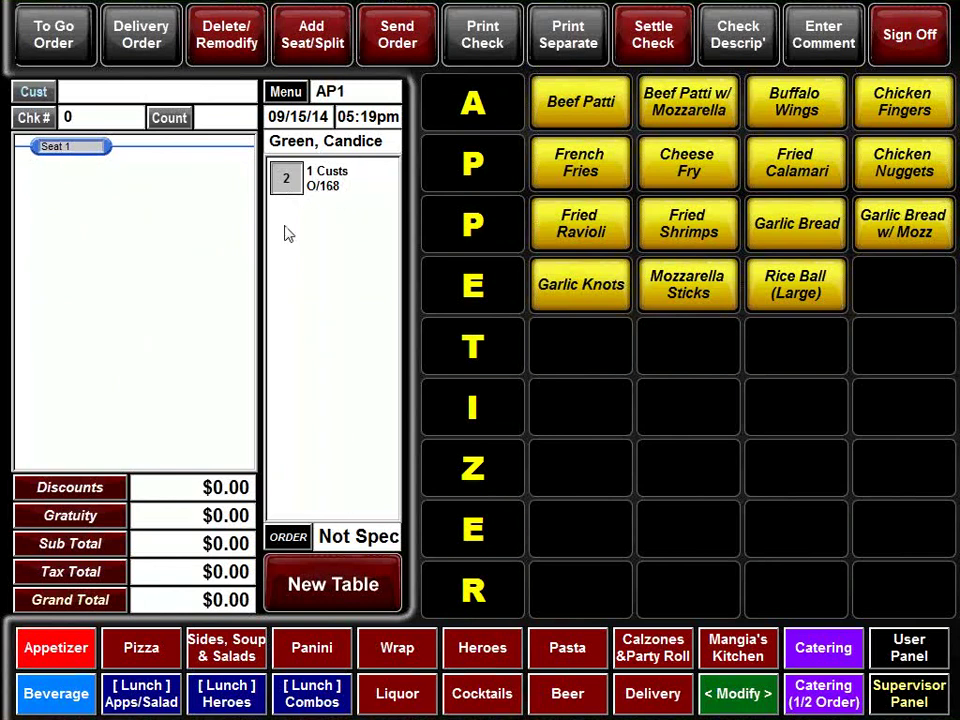
Reopen table 2's sent check from the table map and the list of open checks
click(322, 594)
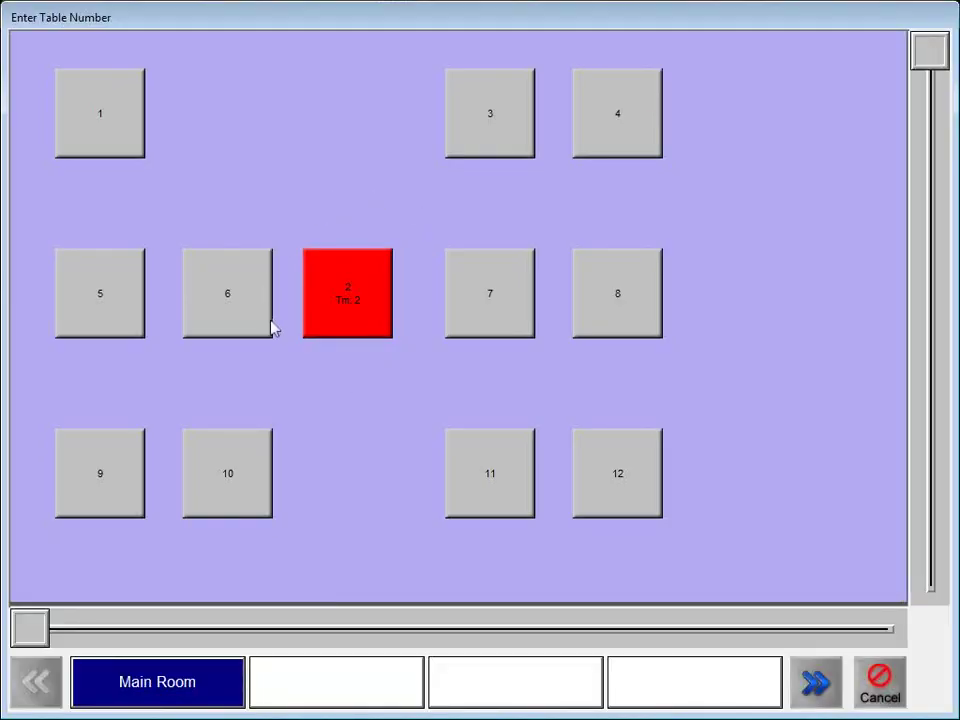
click(358, 316)
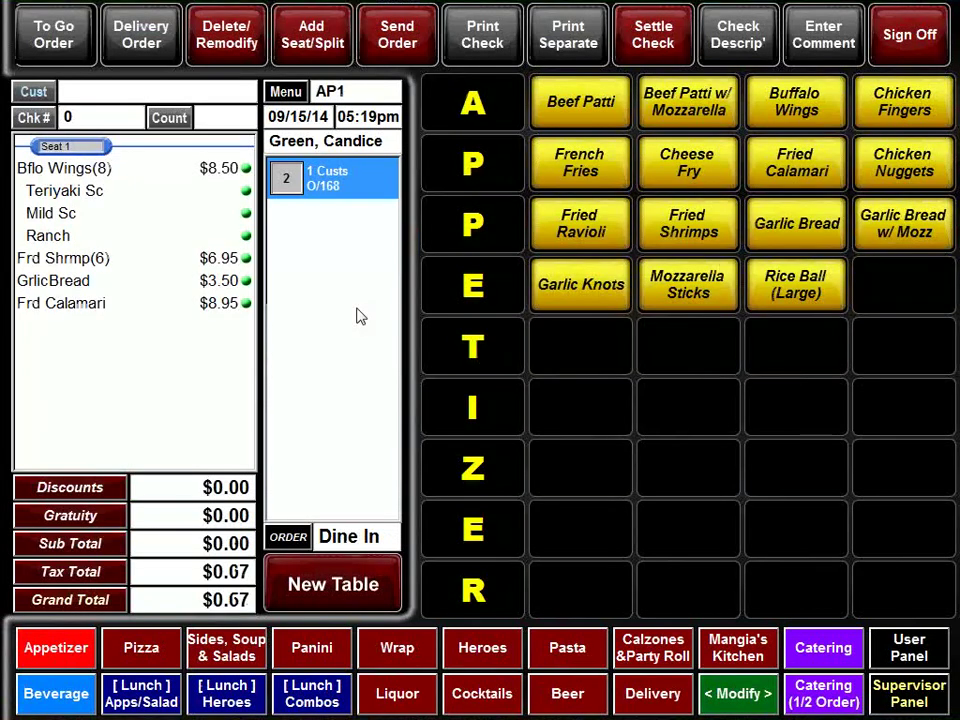
click(340, 182)
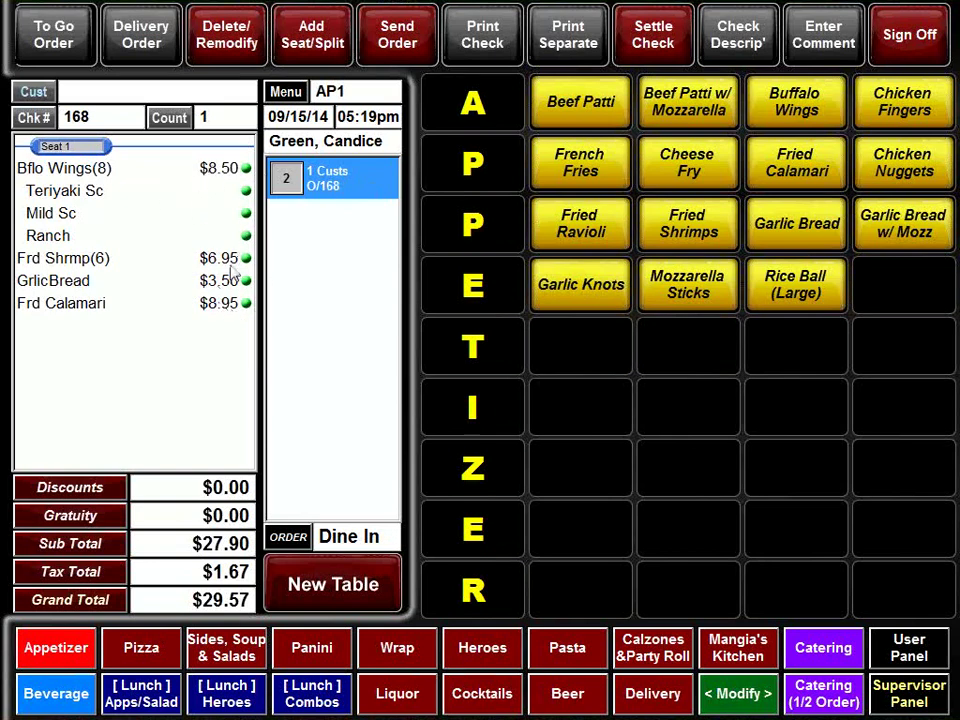
Select the sent Fried Calamari and try to remove it with Delete/Remodify
click(112, 306)
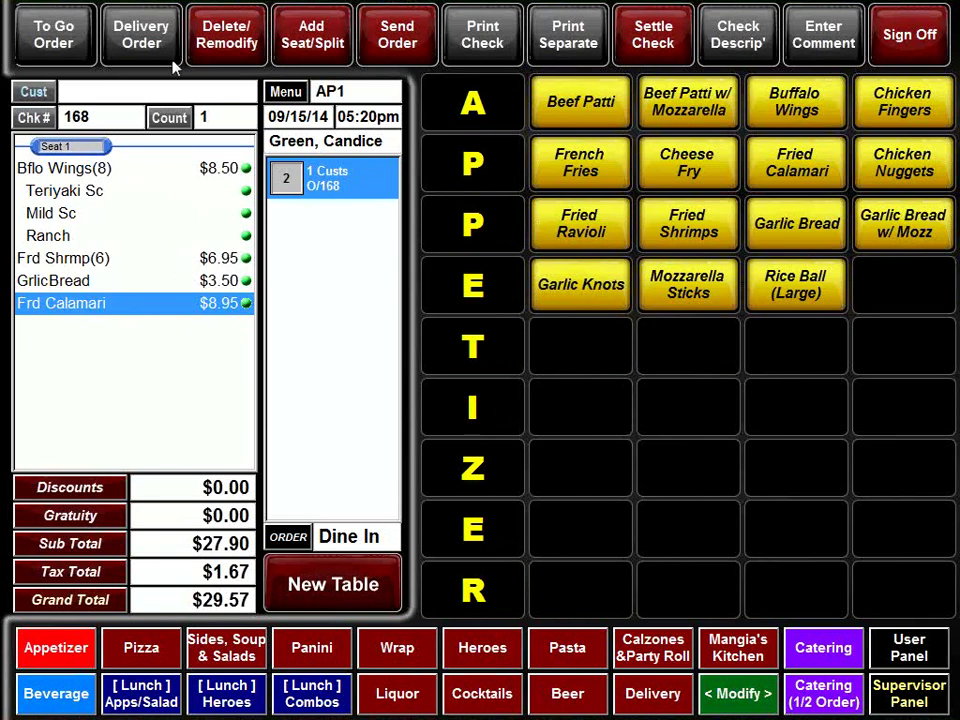
click(215, 48)
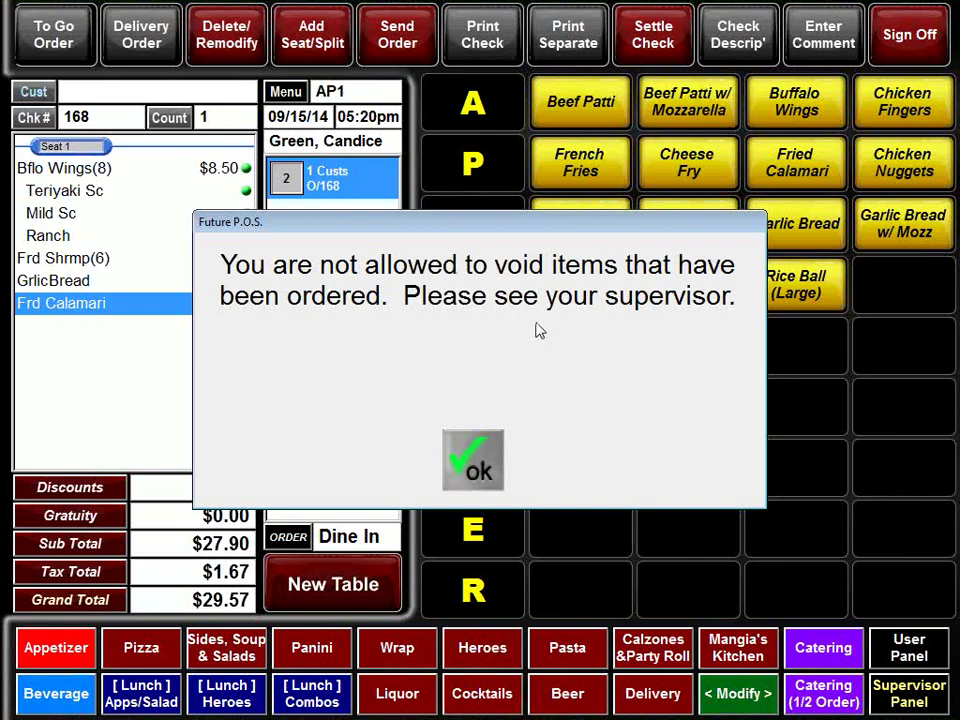
click(470, 472)
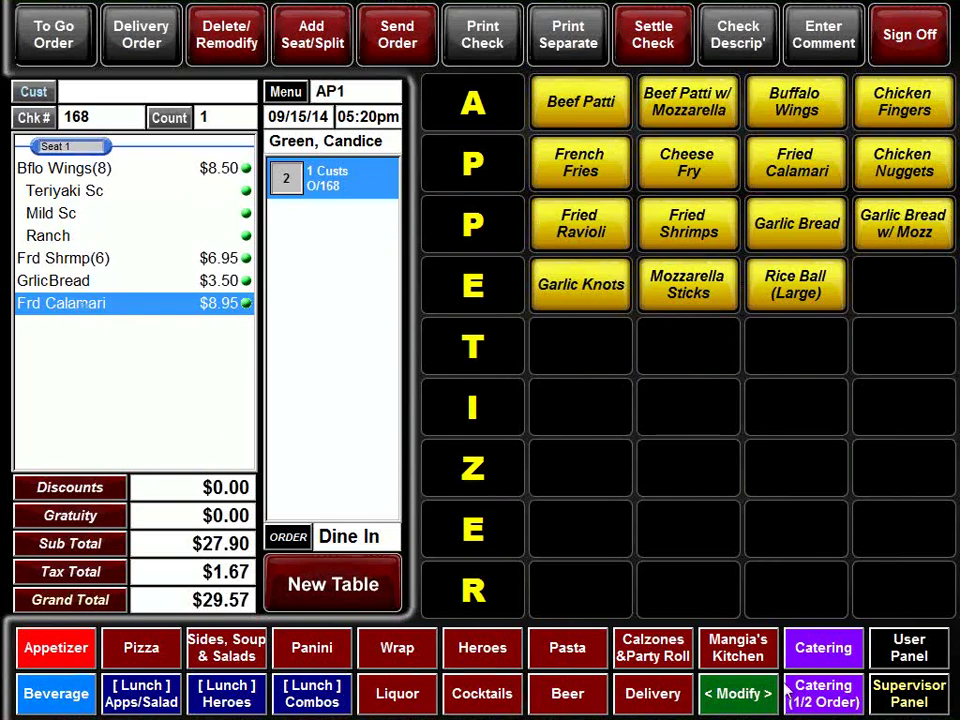
Void the Fried Calamari with the supervisor functions and send the updated order
click(920, 697)
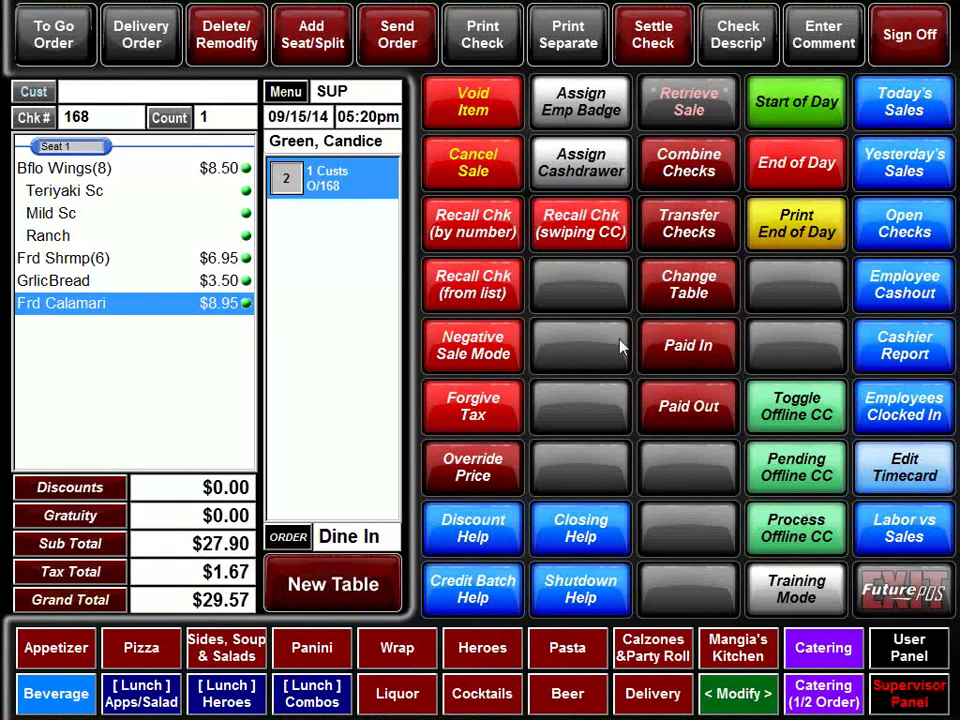
click(492, 119)
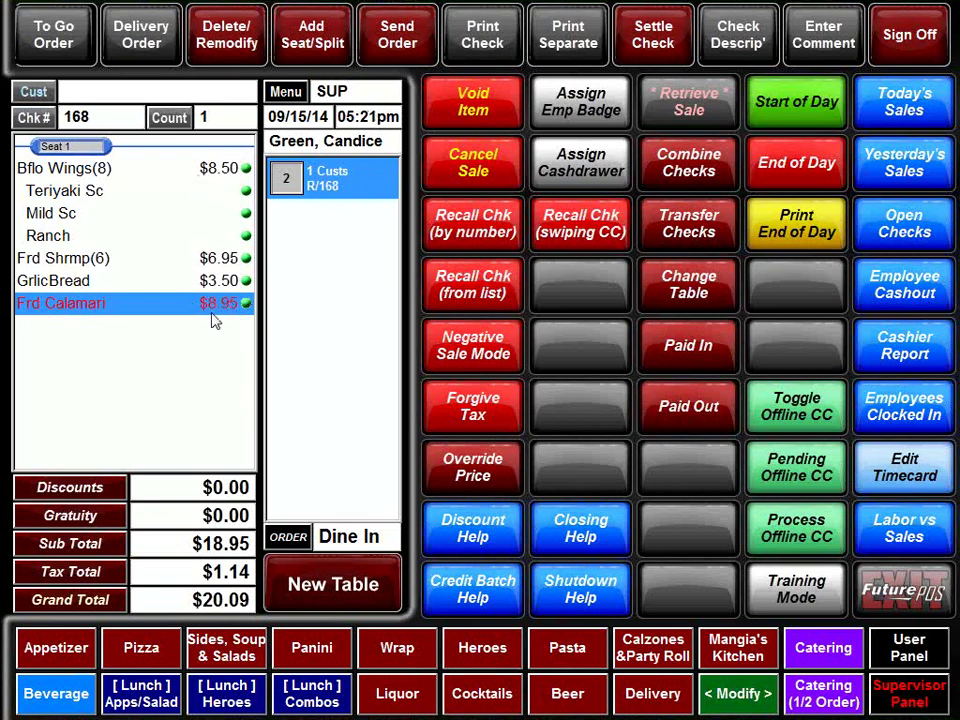
click(421, 46)
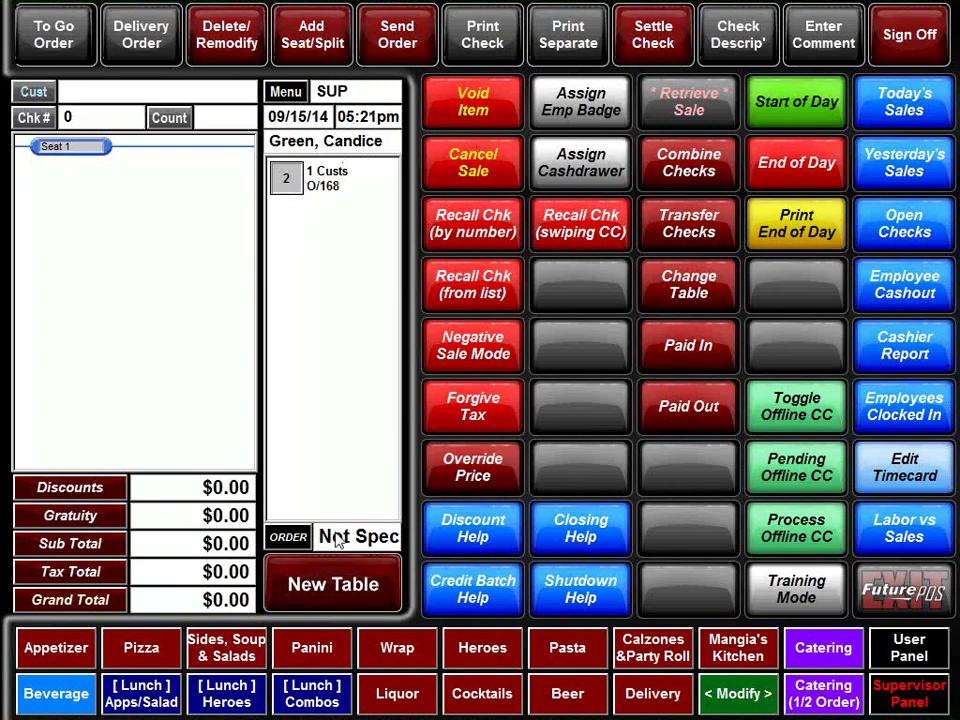
Recall table 2's check to review the voided item and send the check back
click(328, 180)
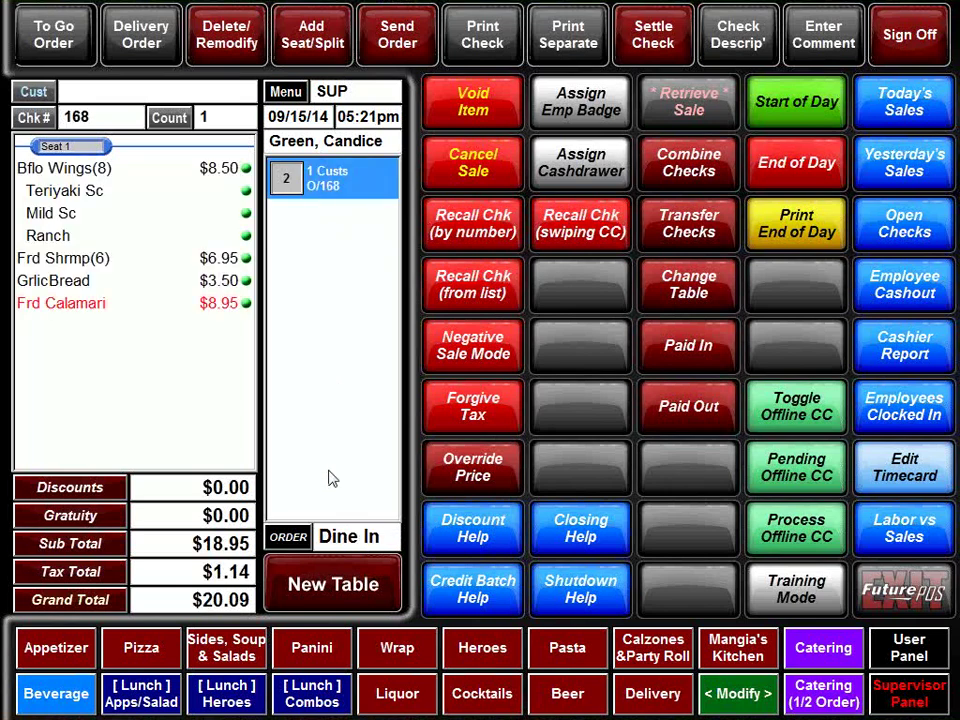
click(392, 43)
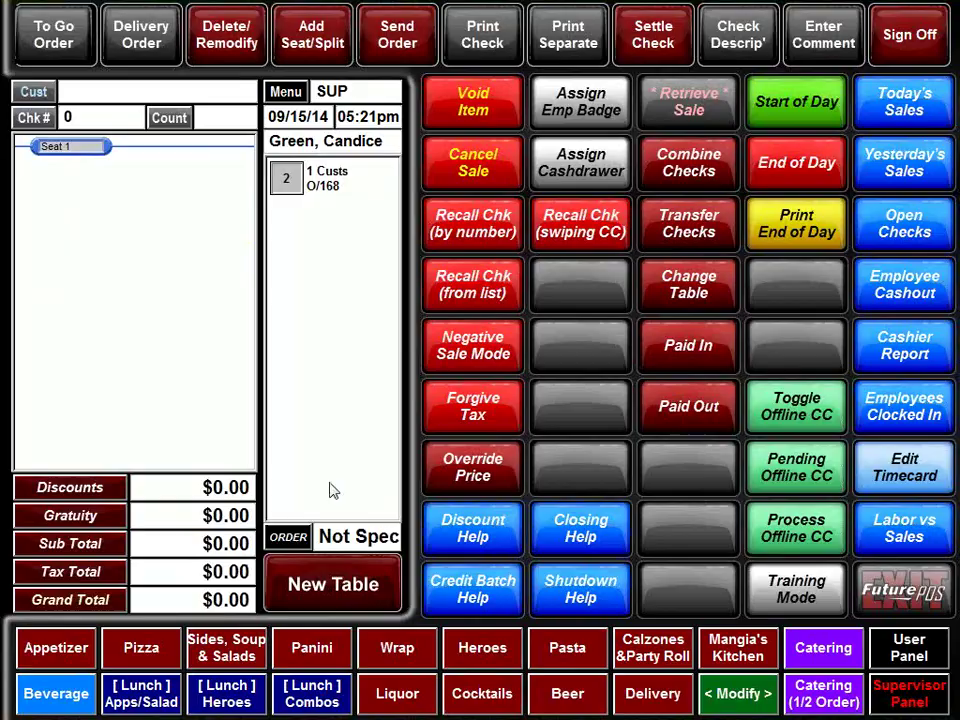
Reopen table 2's check from the table map, review its items, and send it back
click(338, 594)
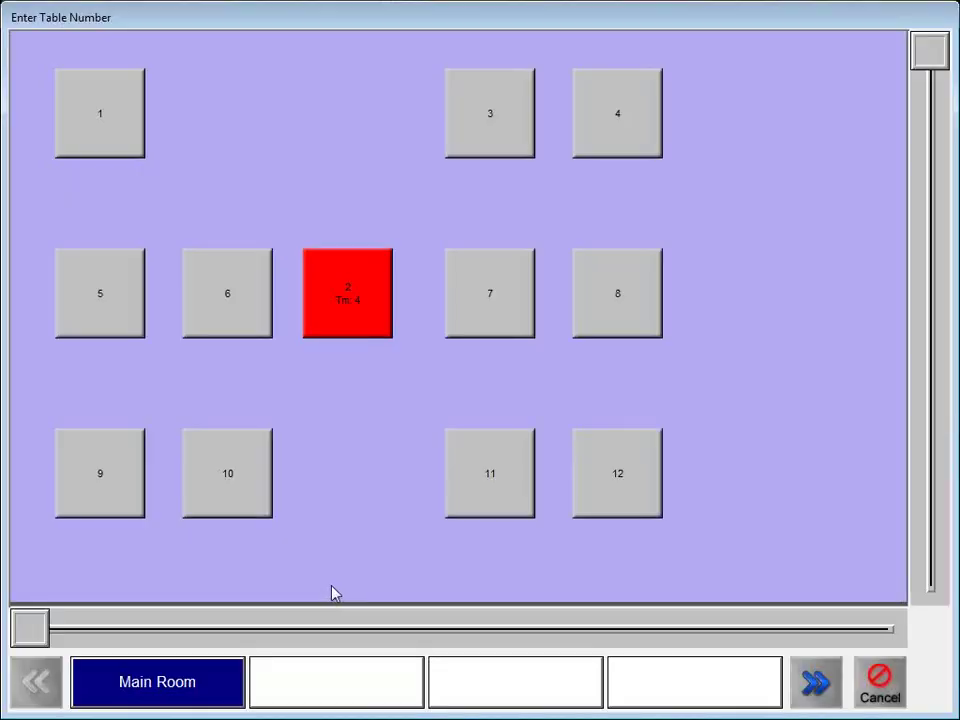
click(360, 302)
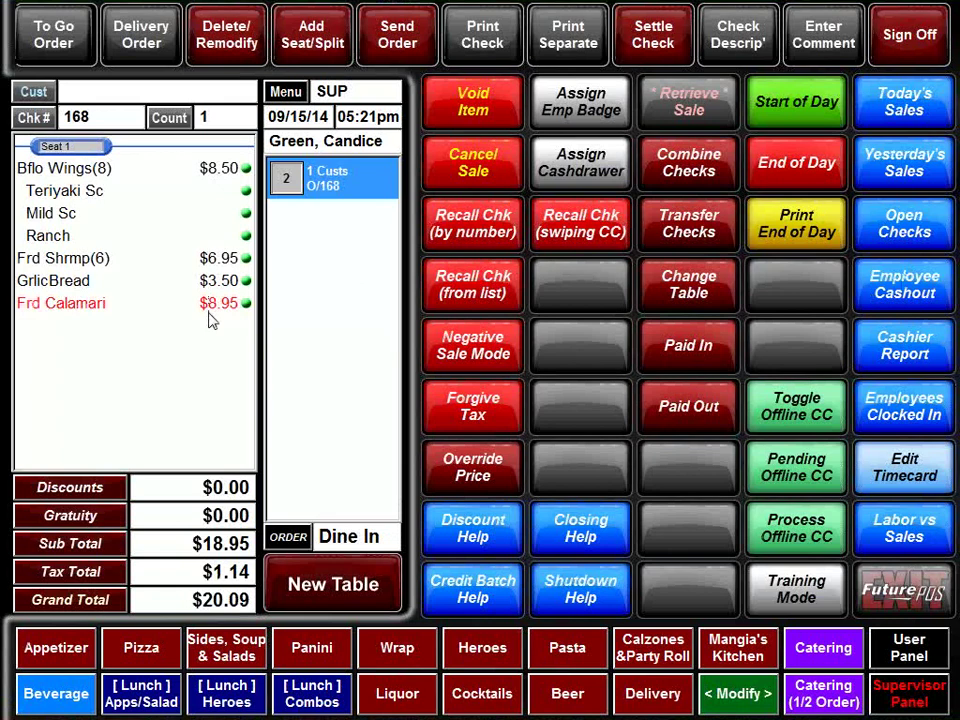
click(386, 50)
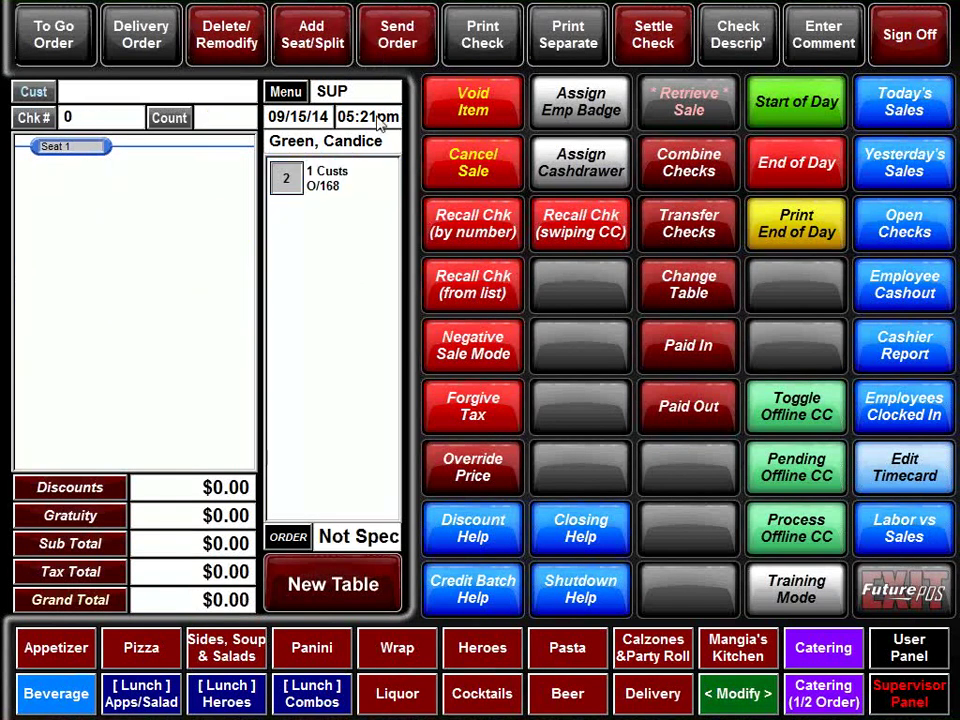
Recall table 2's check and add a Mangia Portofino Panini with the No Zucchini modifier
click(352, 192)
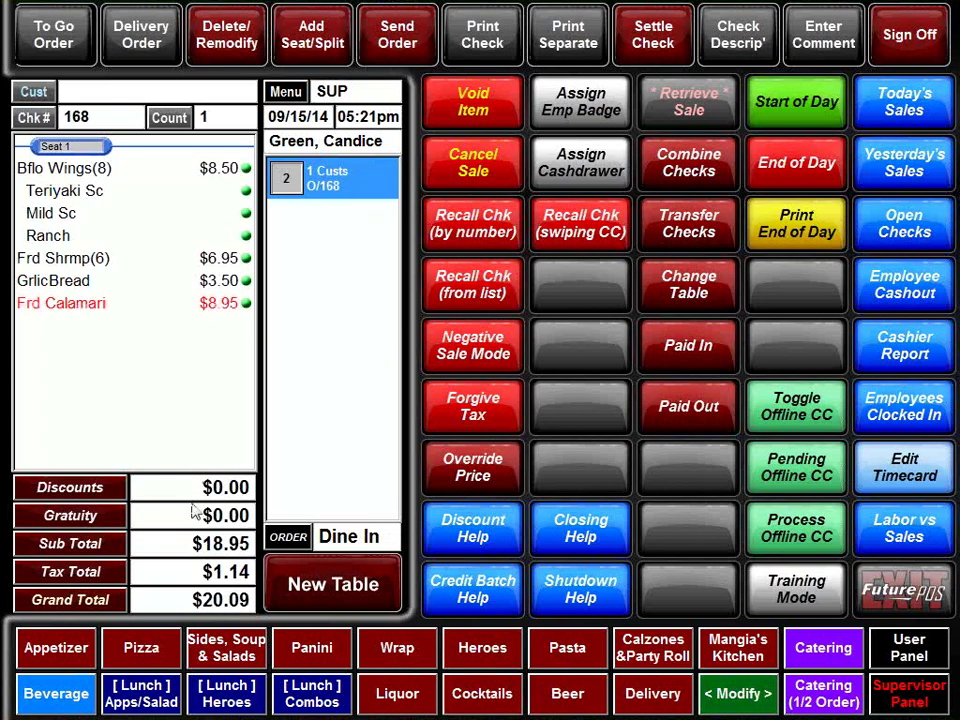
click(322, 660)
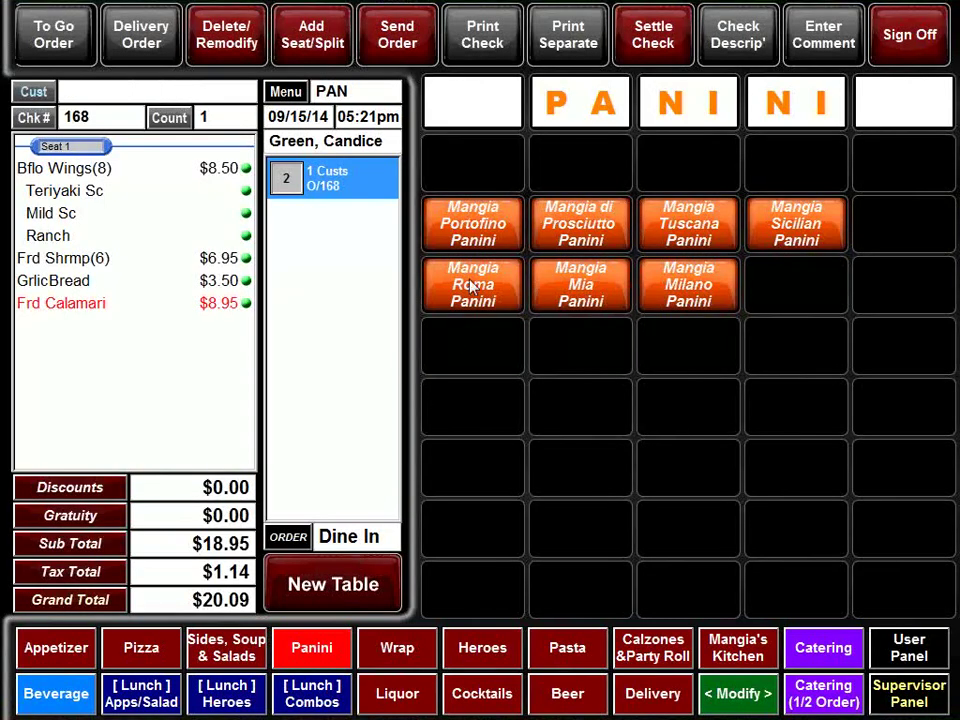
click(493, 228)
click(268, 258)
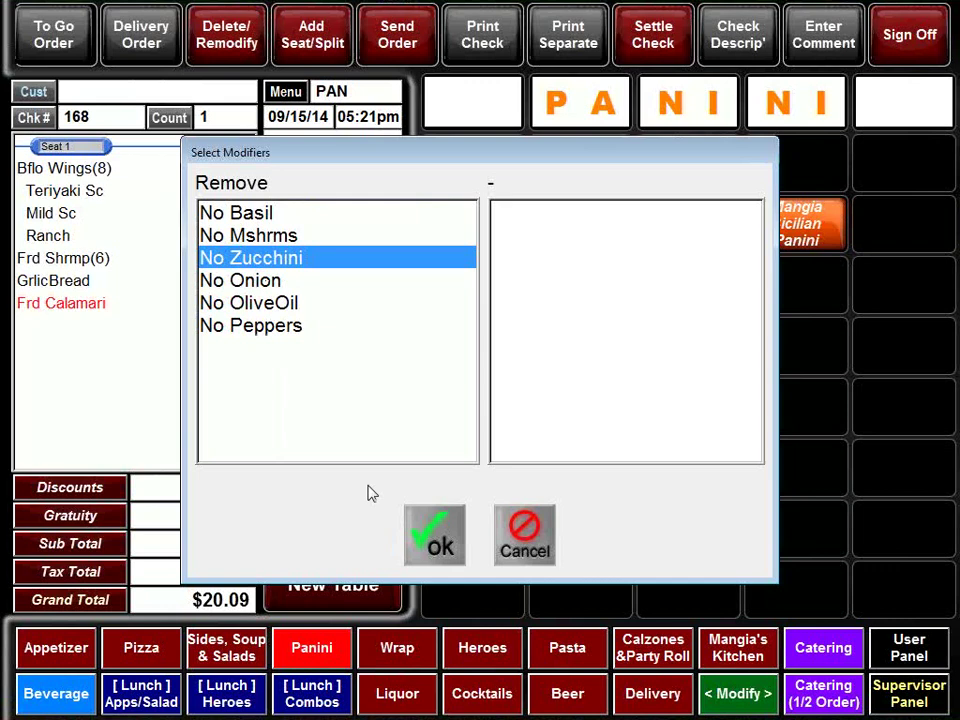
click(430, 545)
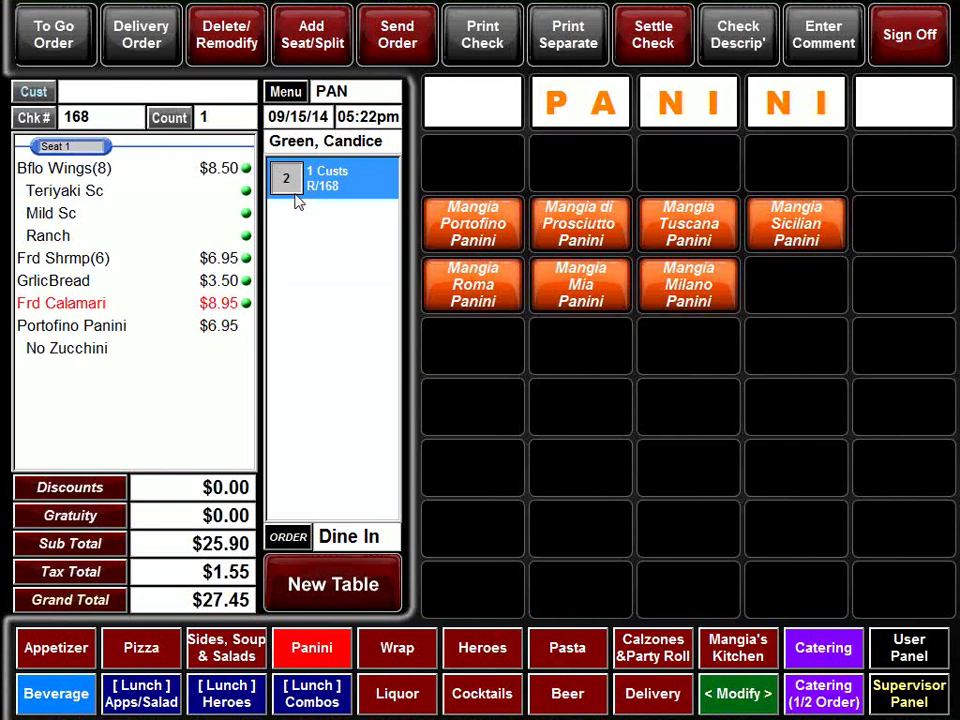
Send table 2's updated order, then recall the check and print it
click(378, 52)
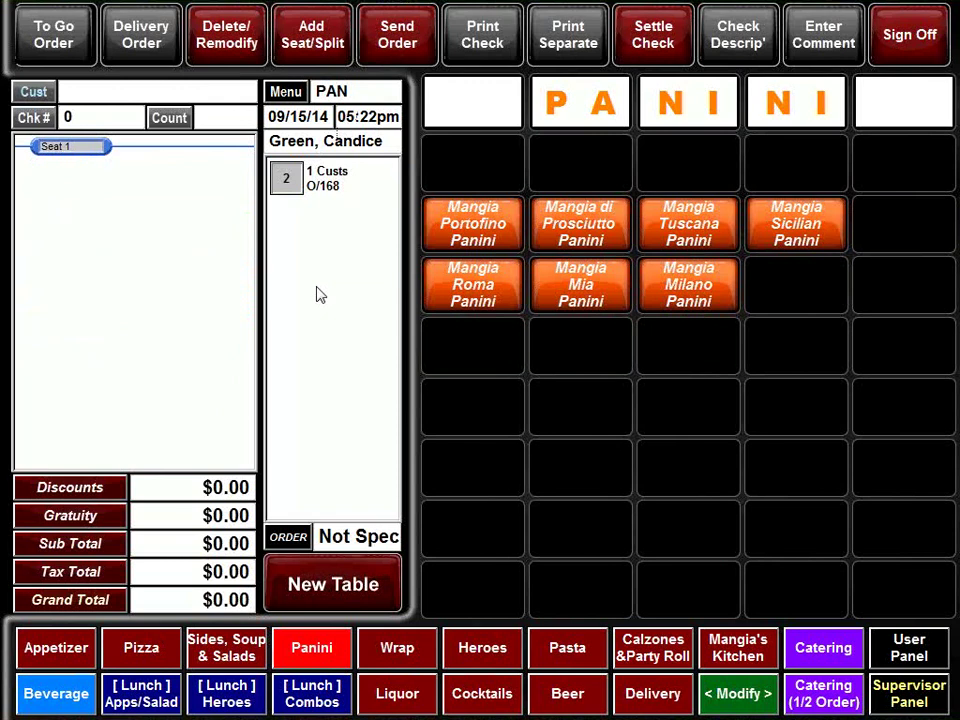
click(311, 200)
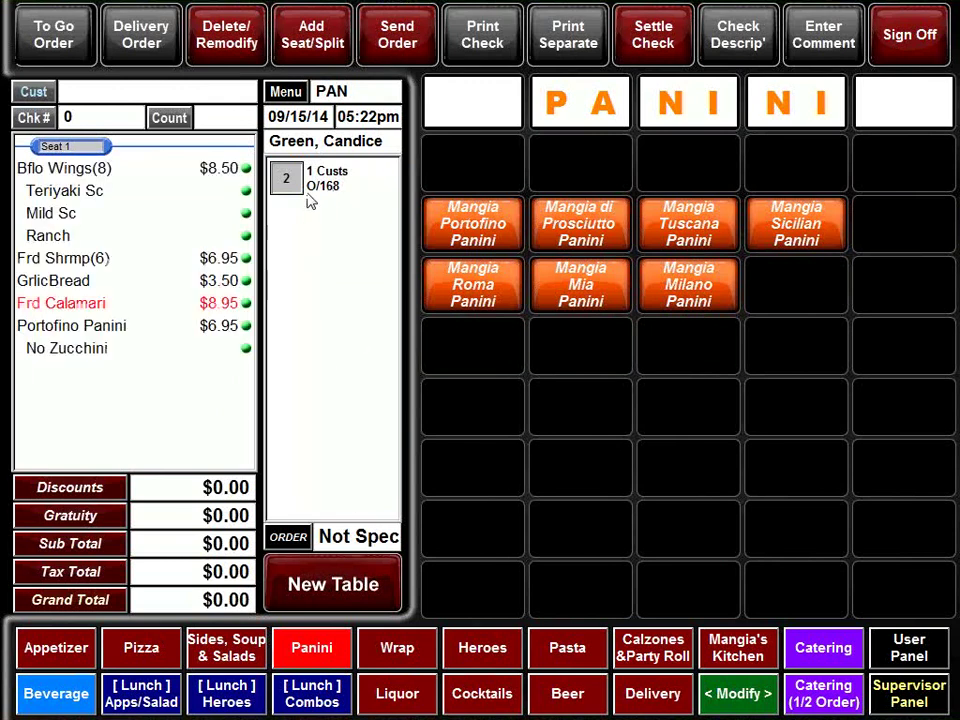
click(475, 50)
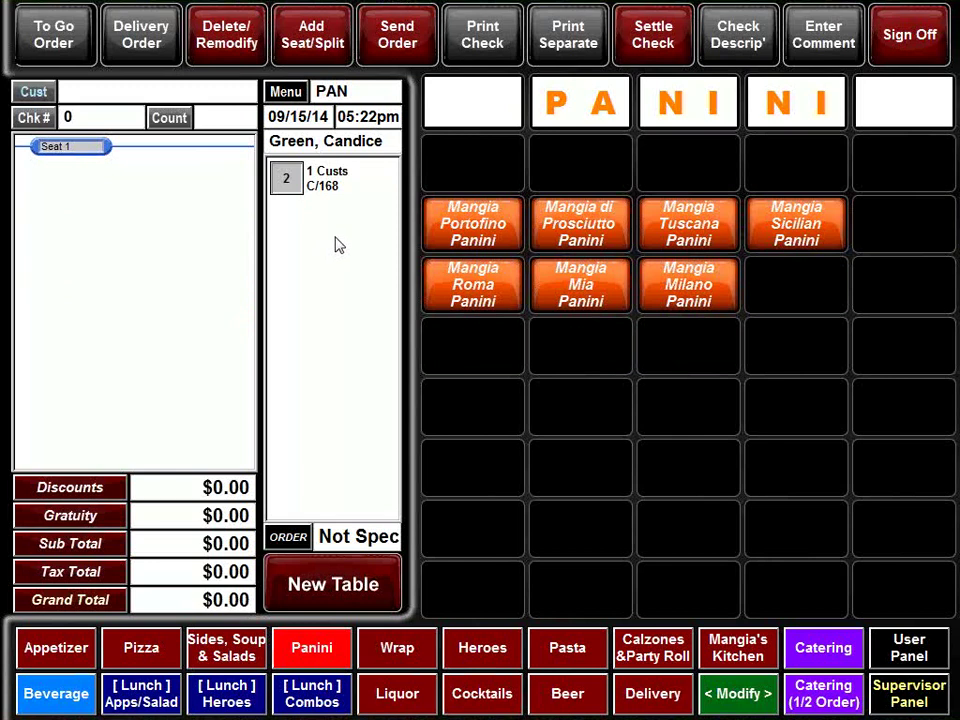
Recall table 2's printed check and add seats 2 and 3 to it
click(338, 186)
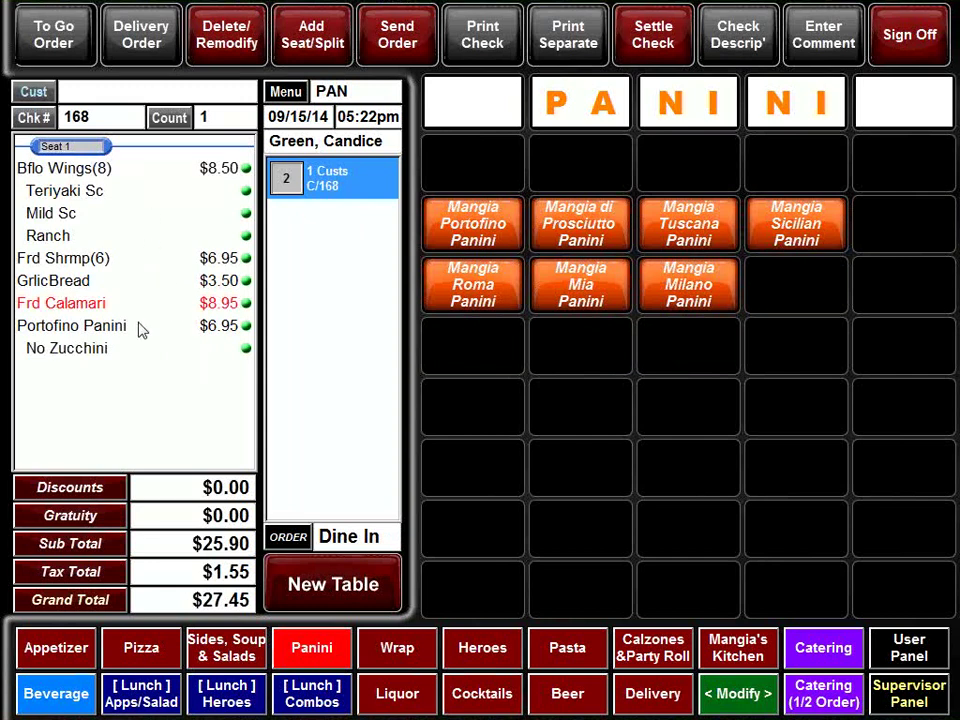
click(915, 645)
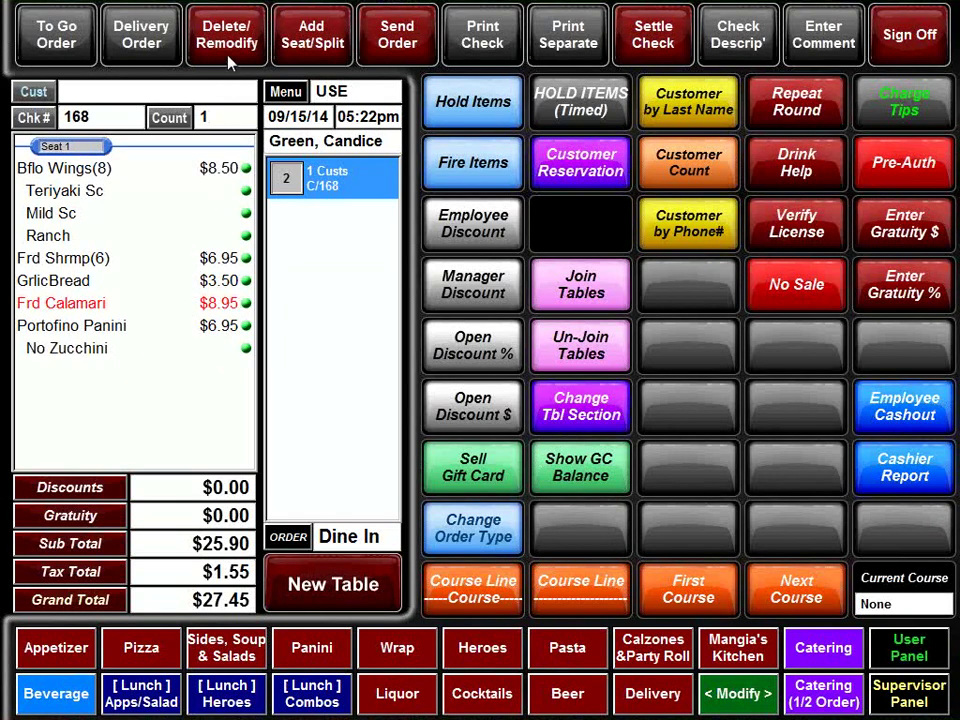
click(313, 50)
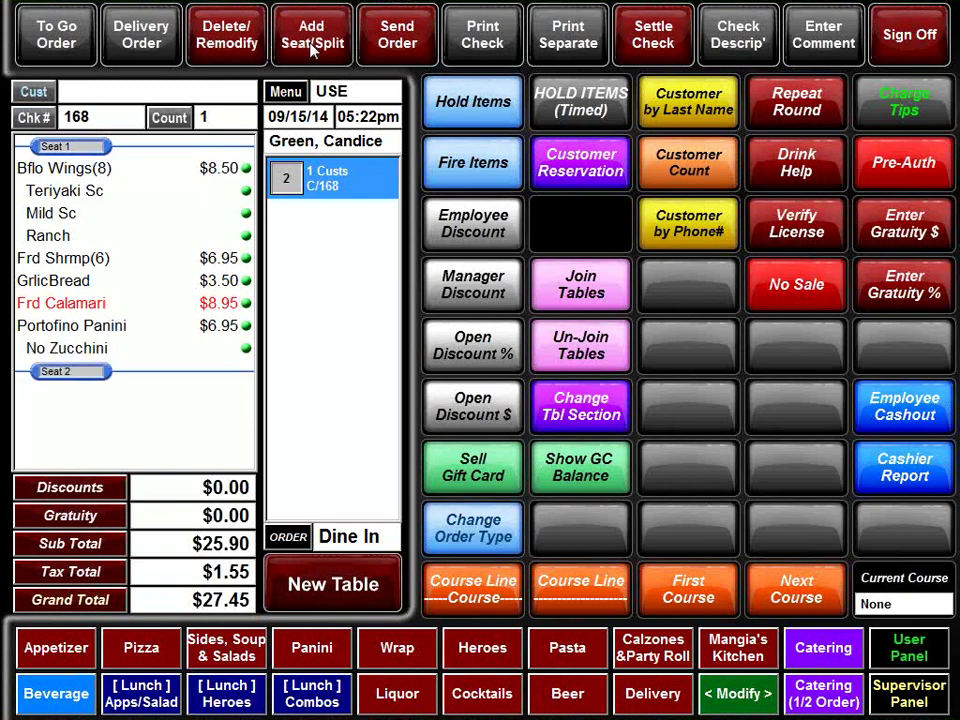
click(313, 50)
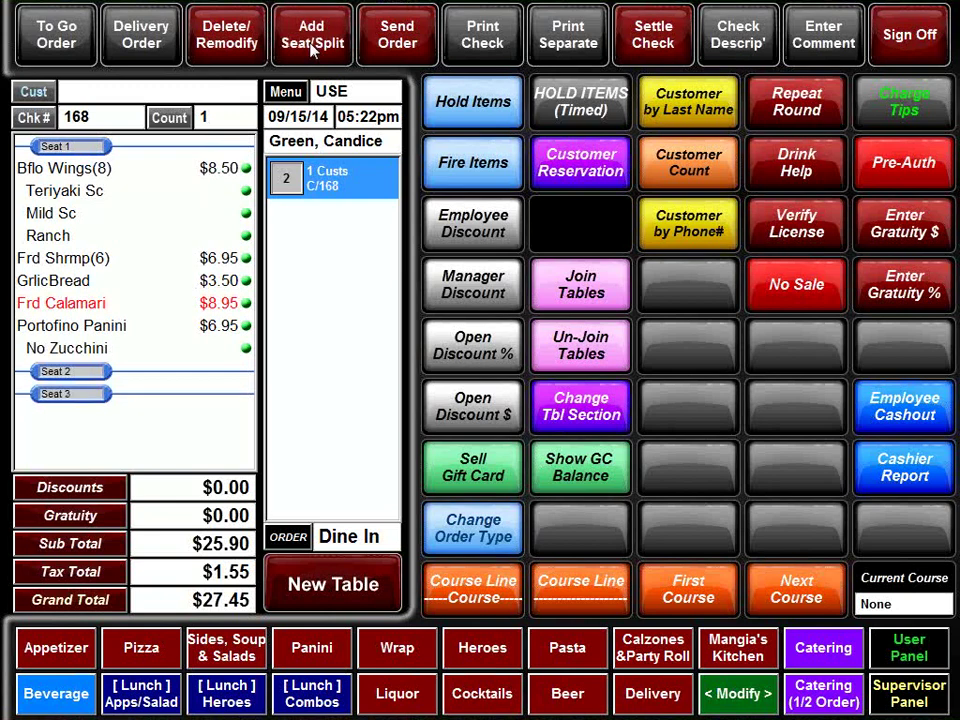
Move the Fried Shrimp and Garlic Bread from seat 1 to seat 2
click(78, 264)
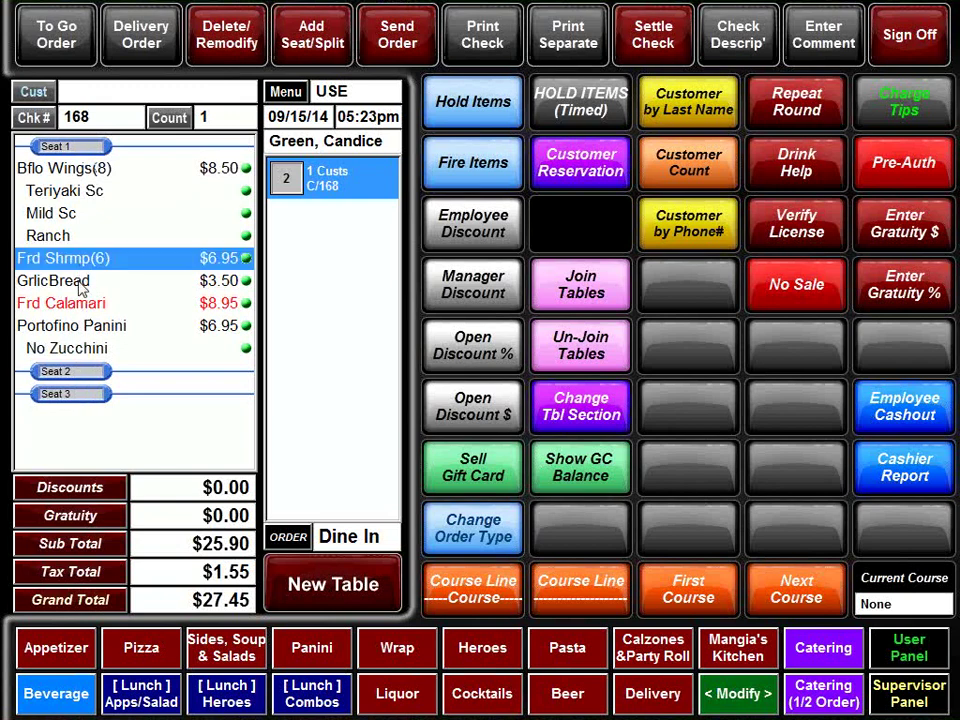
click(80, 283)
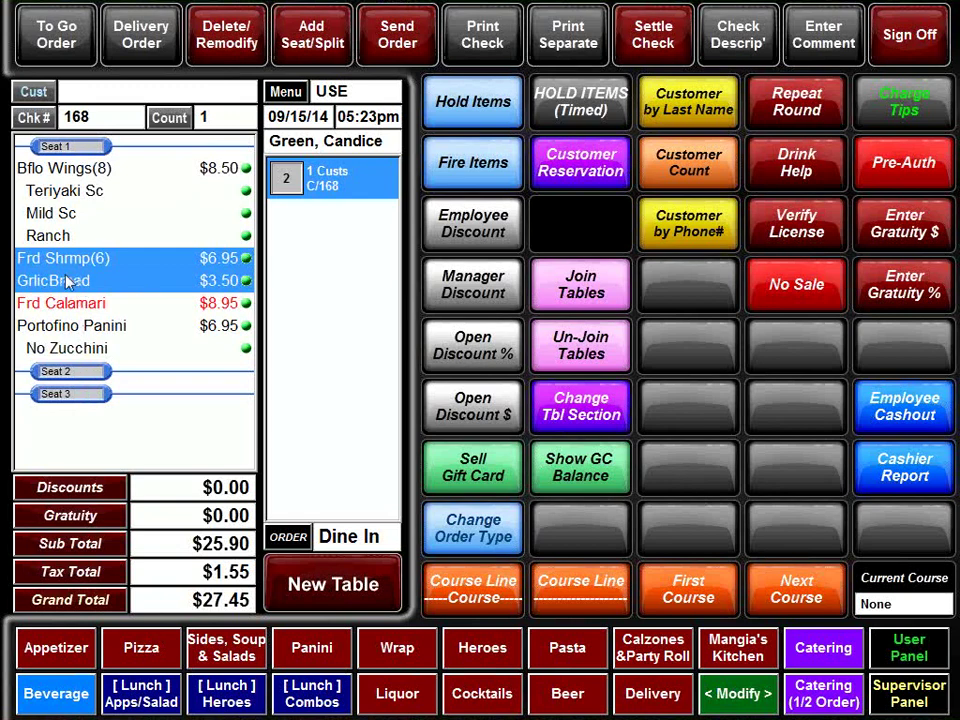
click(80, 373)
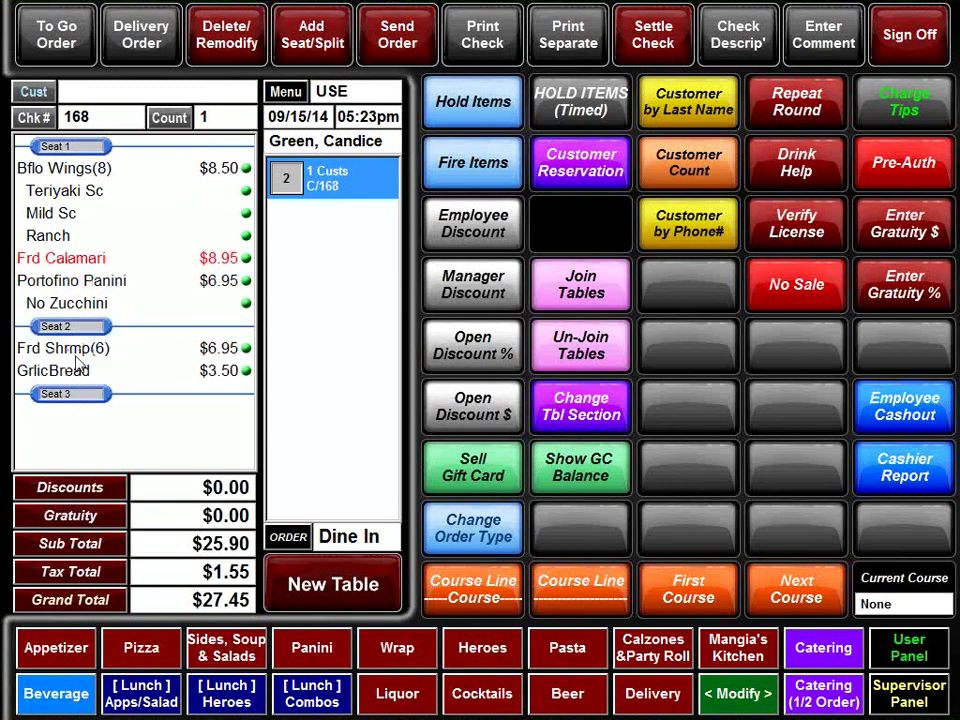
Move the Portofino Panini to seat 3 and print separate checks for the seats
click(72, 285)
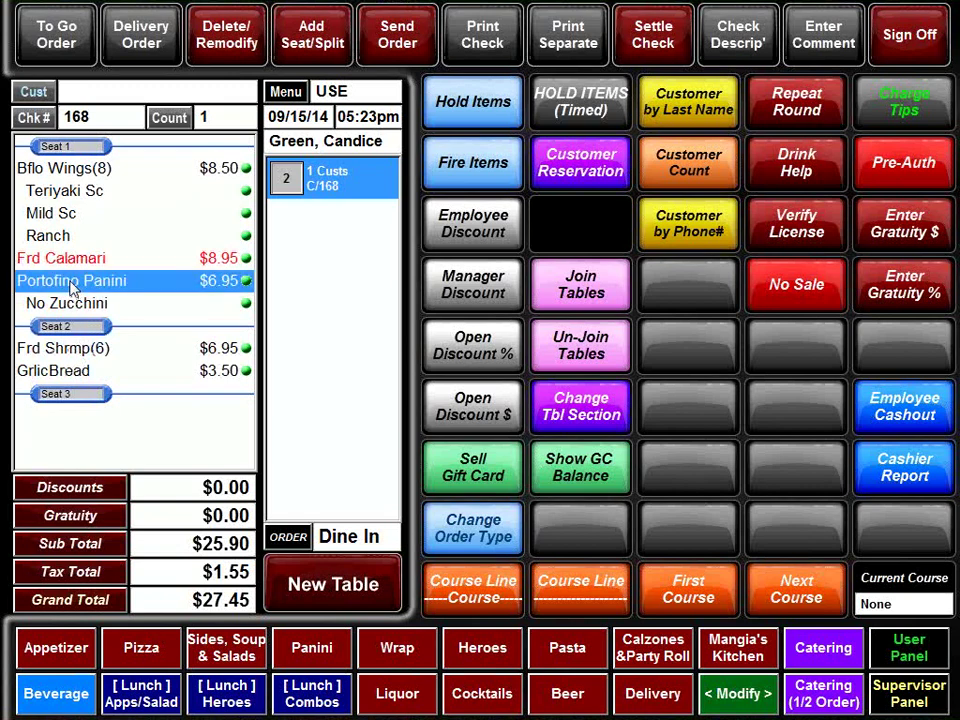
click(72, 394)
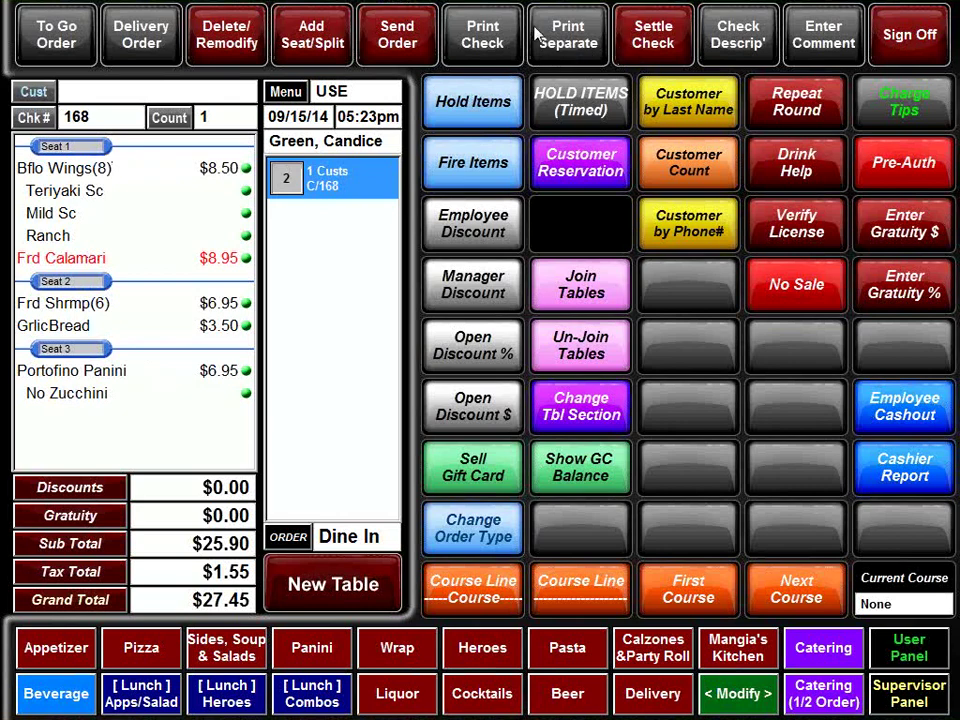
click(568, 46)
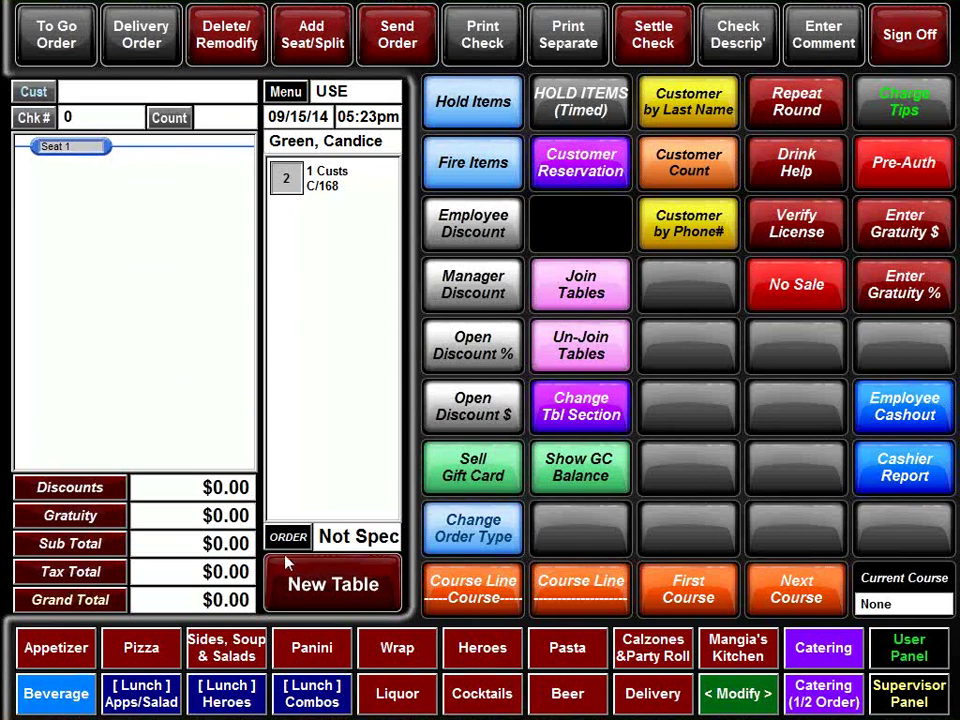
Recall table 2's check and settle only seat 1 with a $10.00 cash tender
click(340, 185)
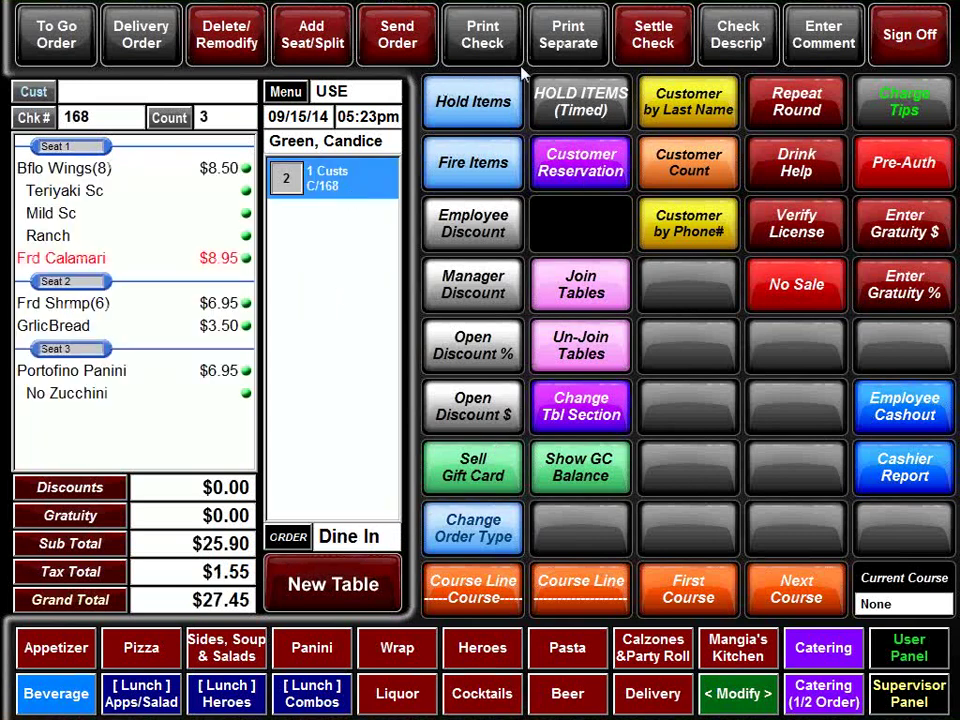
click(672, 50)
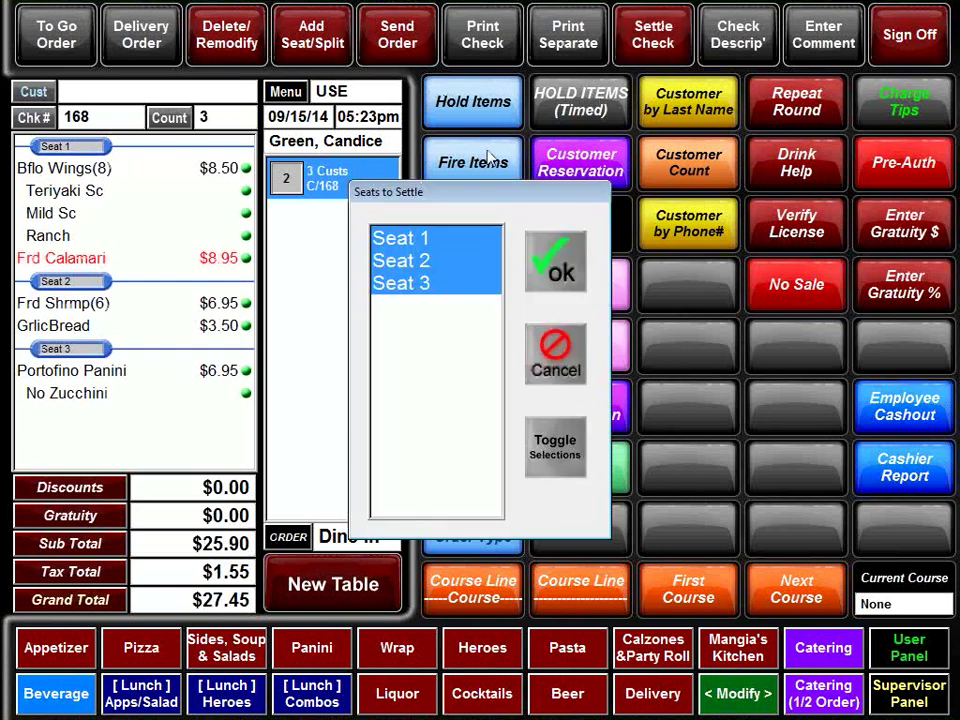
click(417, 285)
click(420, 262)
click(555, 262)
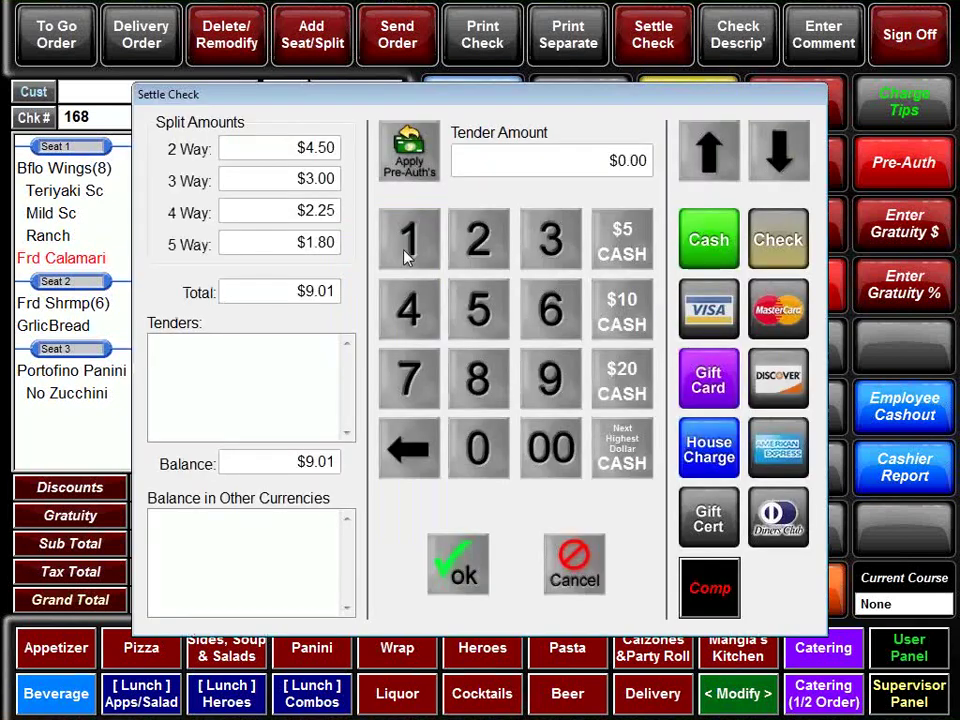
click(410, 262)
click(482, 465)
click(550, 448)
click(712, 246)
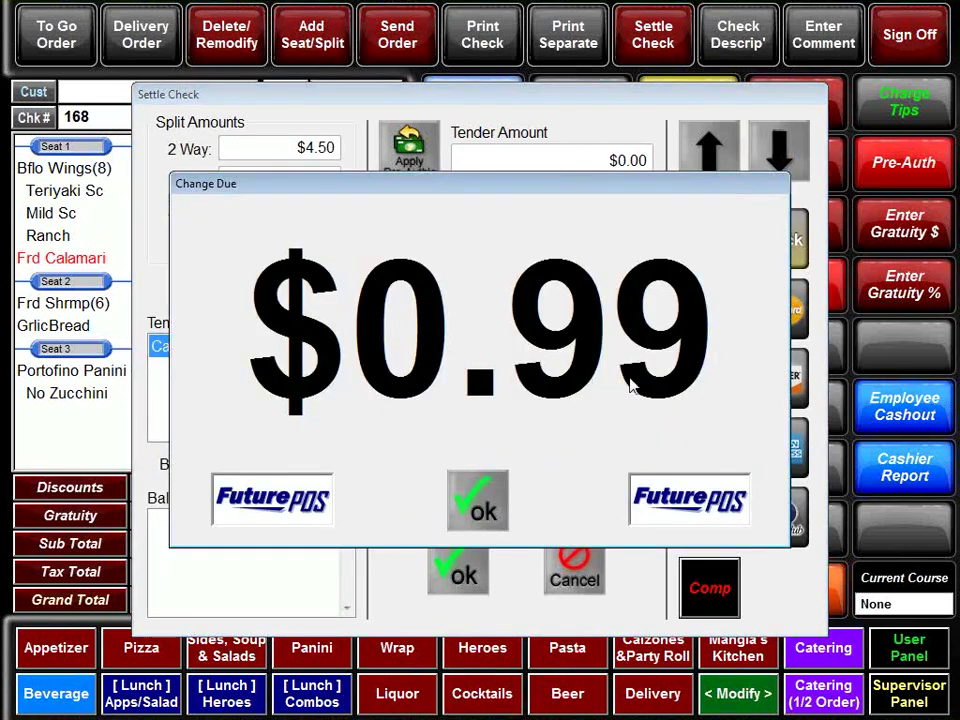
click(476, 505)
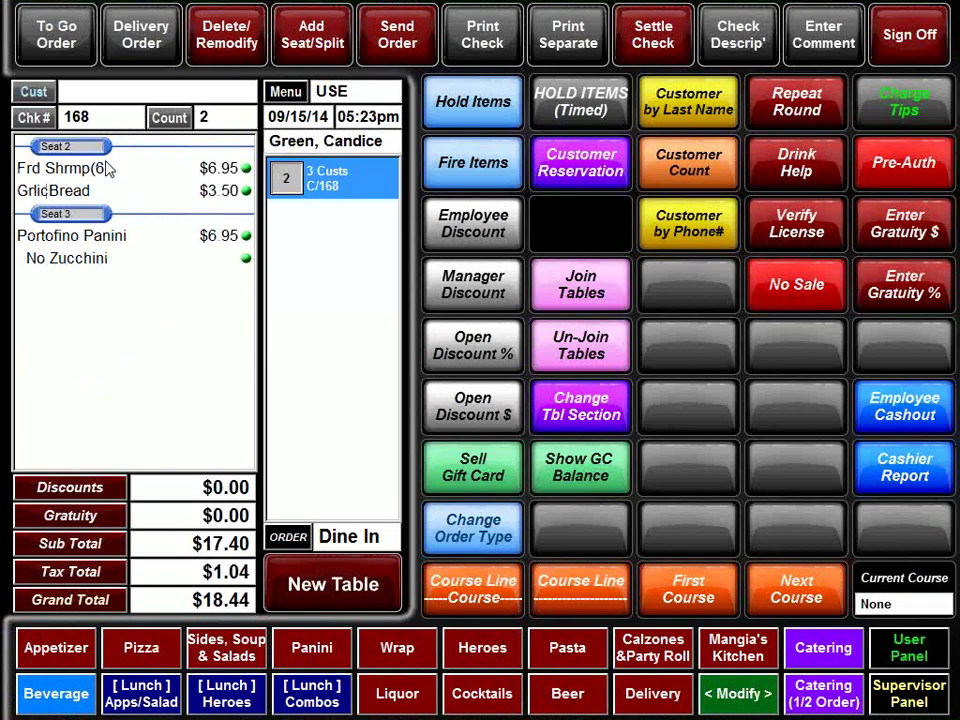
Settle only seat 2 in cash for the exact balance
click(75, 146)
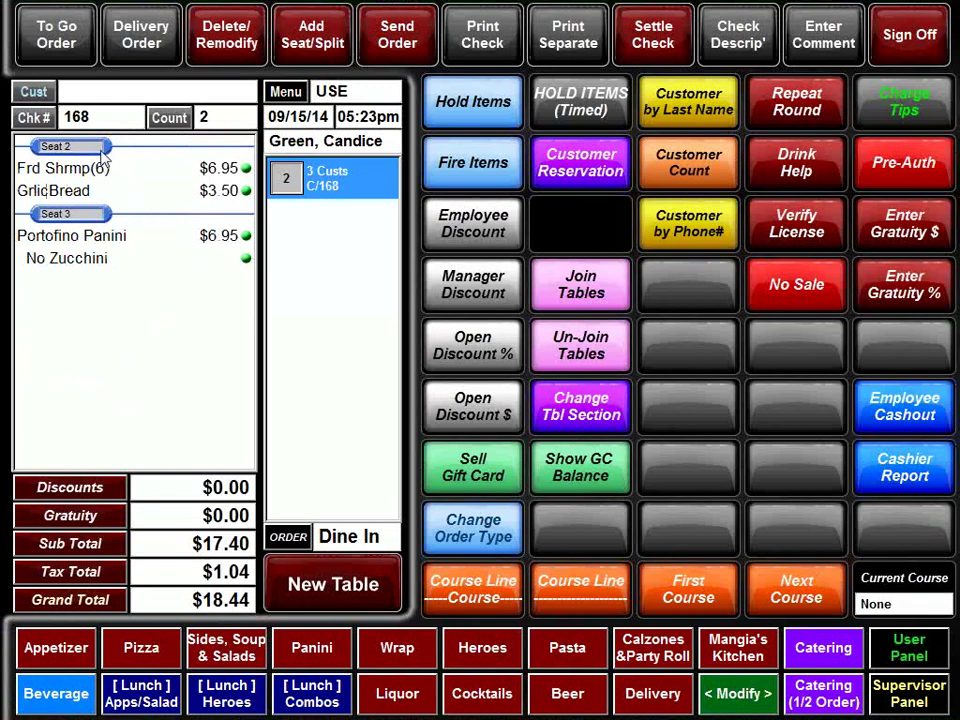
click(681, 30)
click(454, 265)
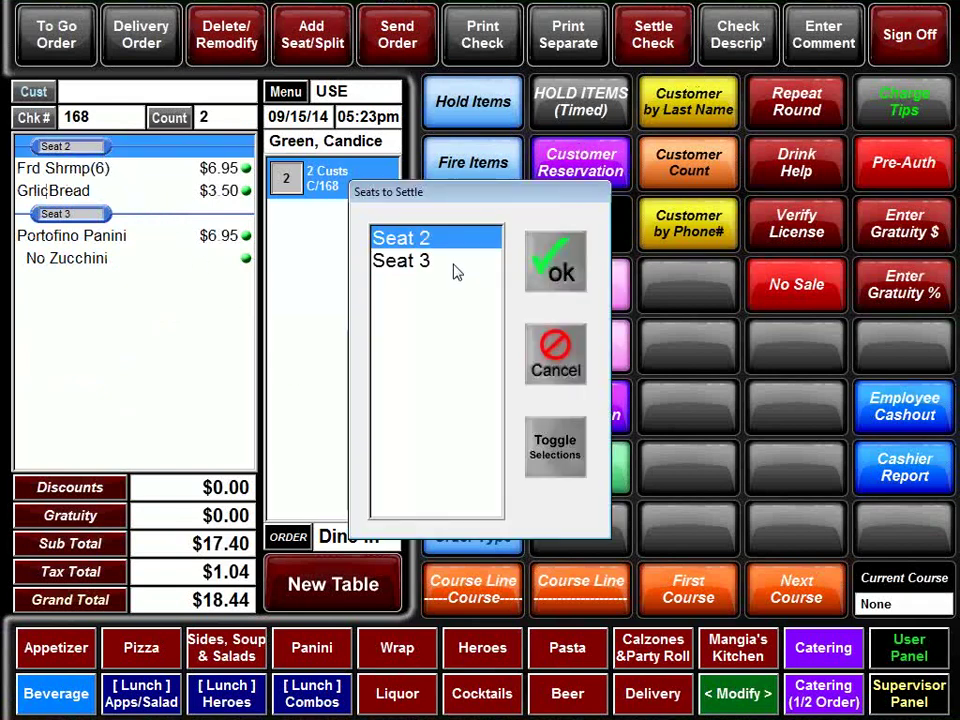
click(547, 264)
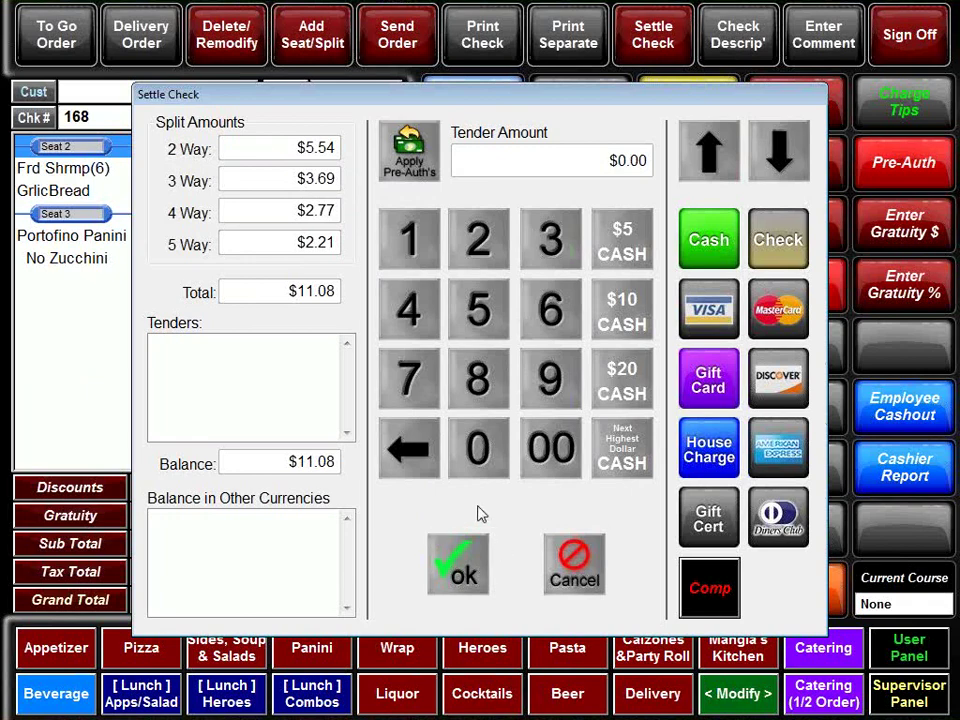
click(732, 241)
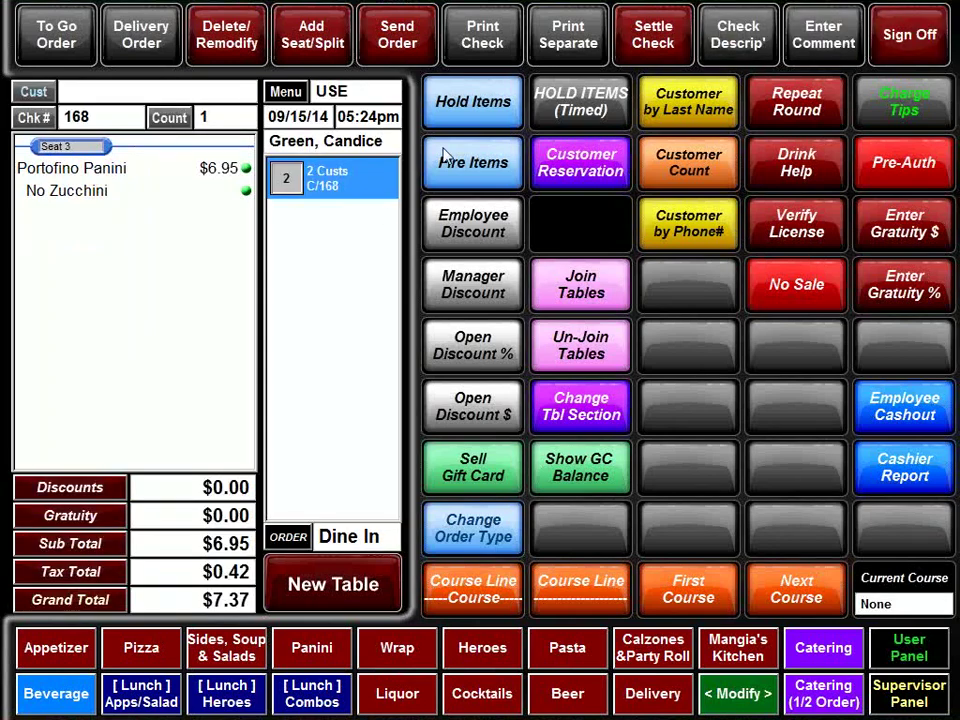
Apply a partial cash payment of $2.00 to seat 3's check
click(673, 47)
click(501, 242)
click(540, 450)
click(540, 450)
click(728, 252)
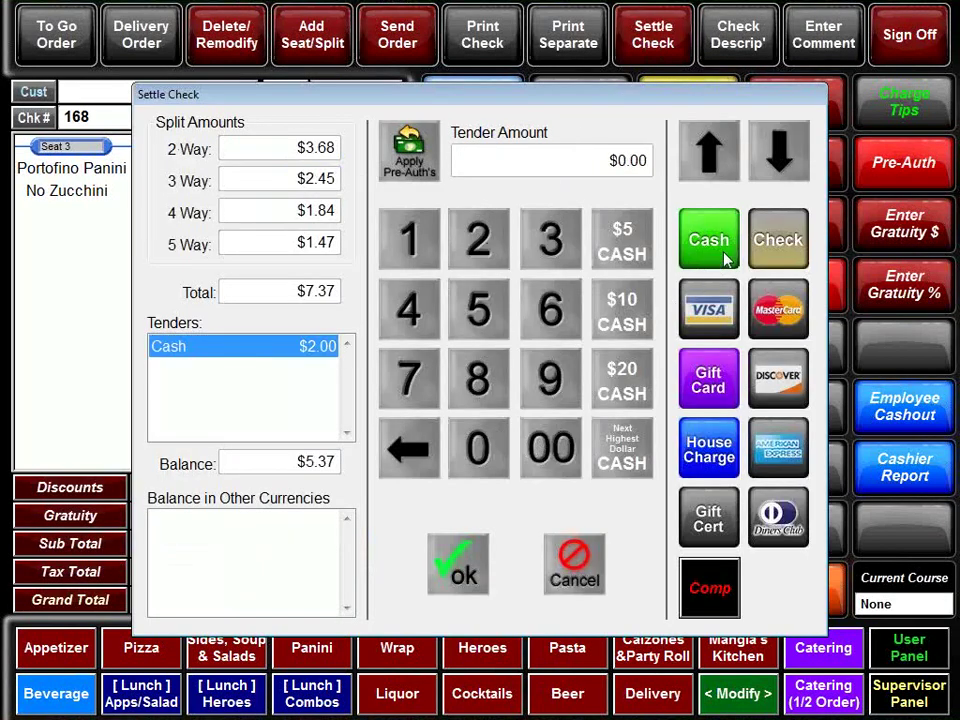
click(478, 578)
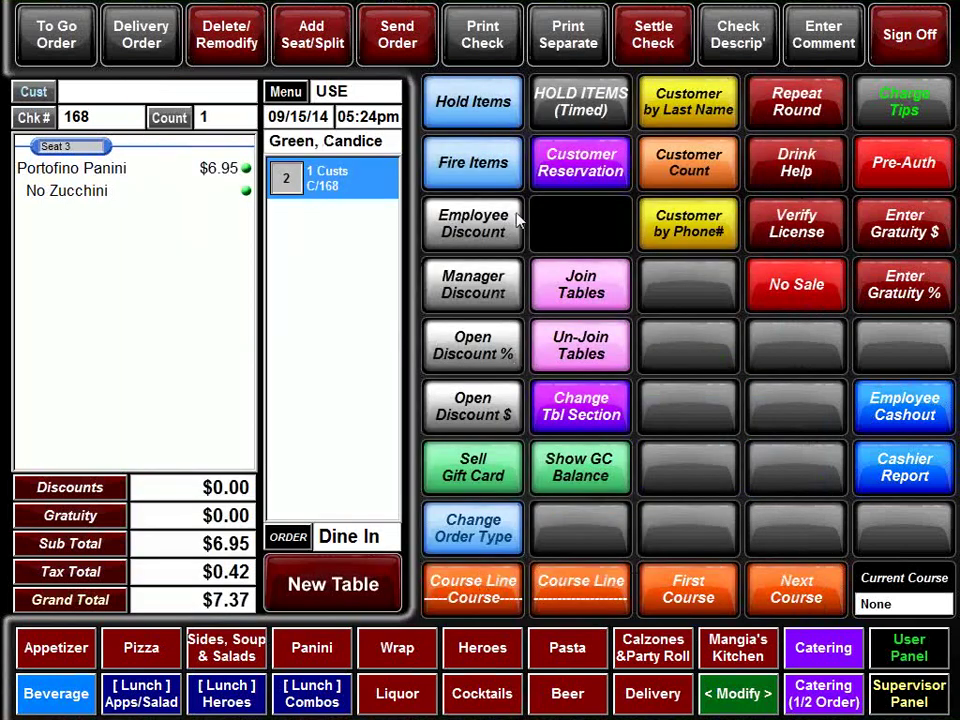
Apply a second partial cash payment of $2.00 to the Portofino Panini check
click(625, 25)
click(478, 240)
click(551, 447)
click(708, 239)
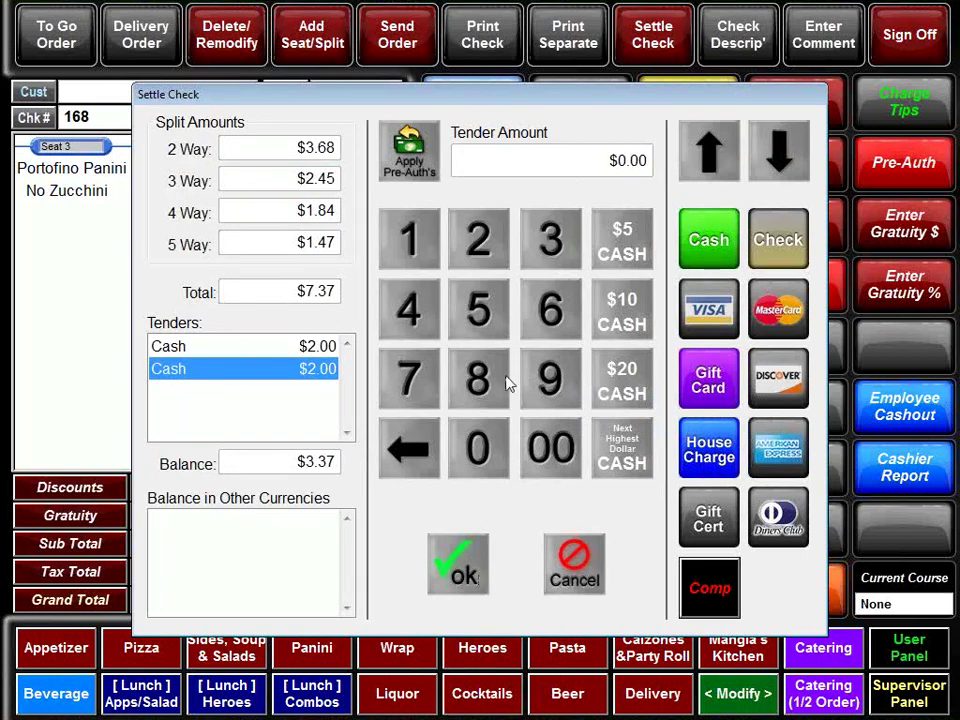
click(461, 573)
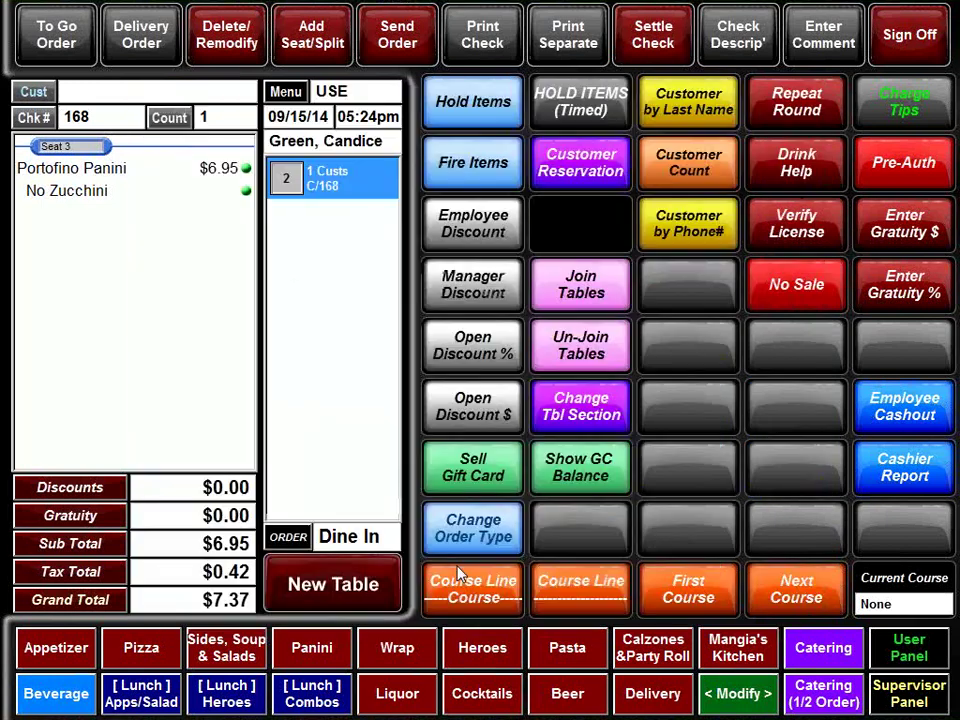
Settle the remaining balance on seat 3 with a $3.37 cash tender
click(240, 168)
click(675, 40)
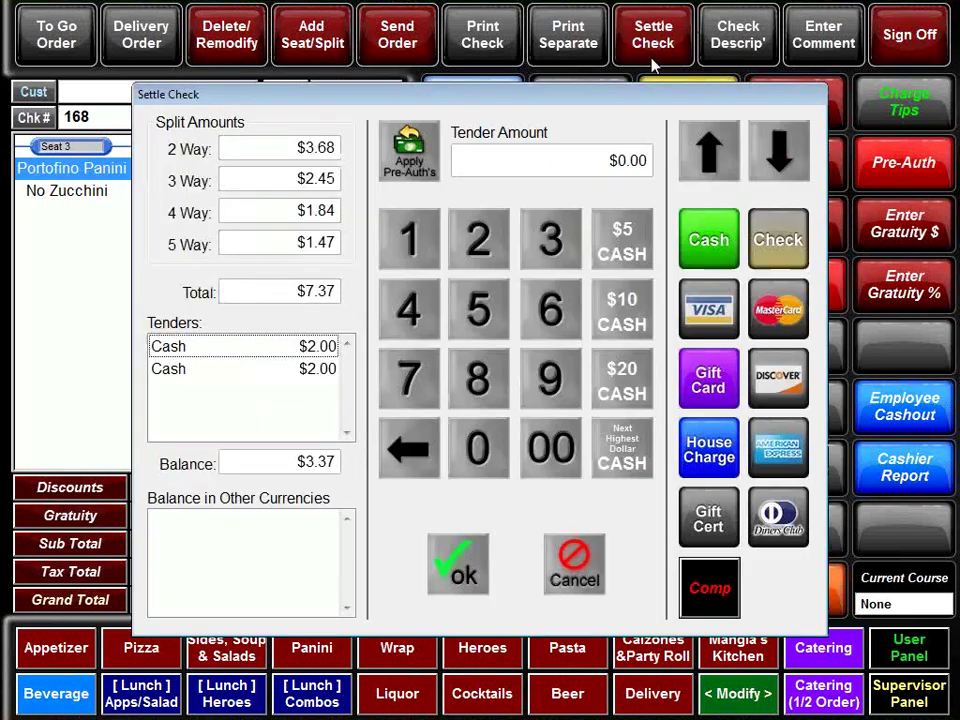
click(574, 242)
click(566, 250)
click(428, 386)
click(730, 248)
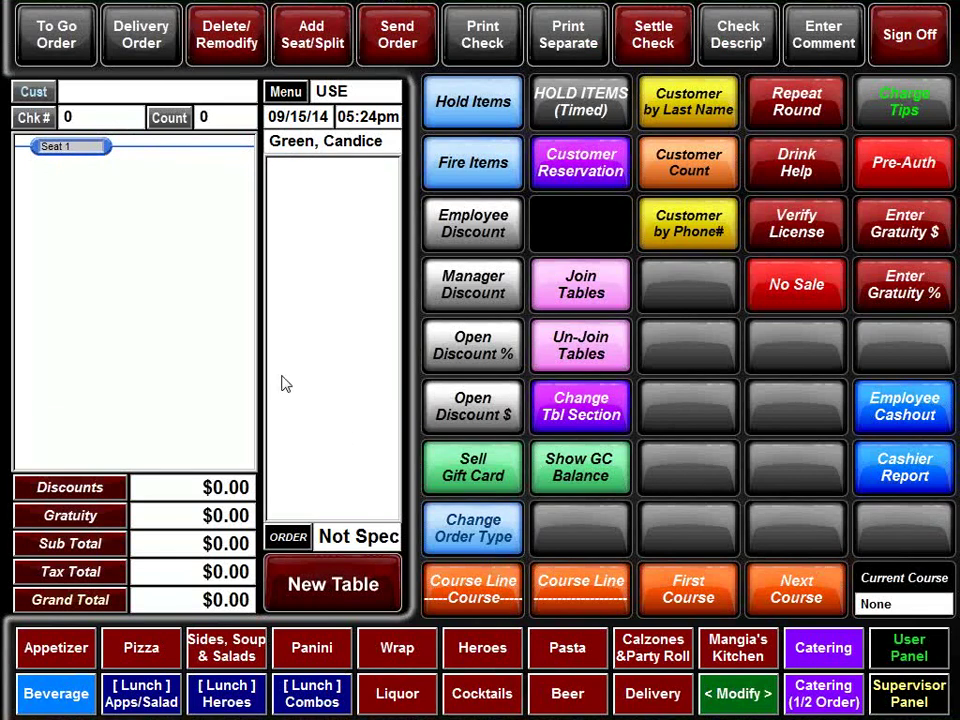
click(336, 582)
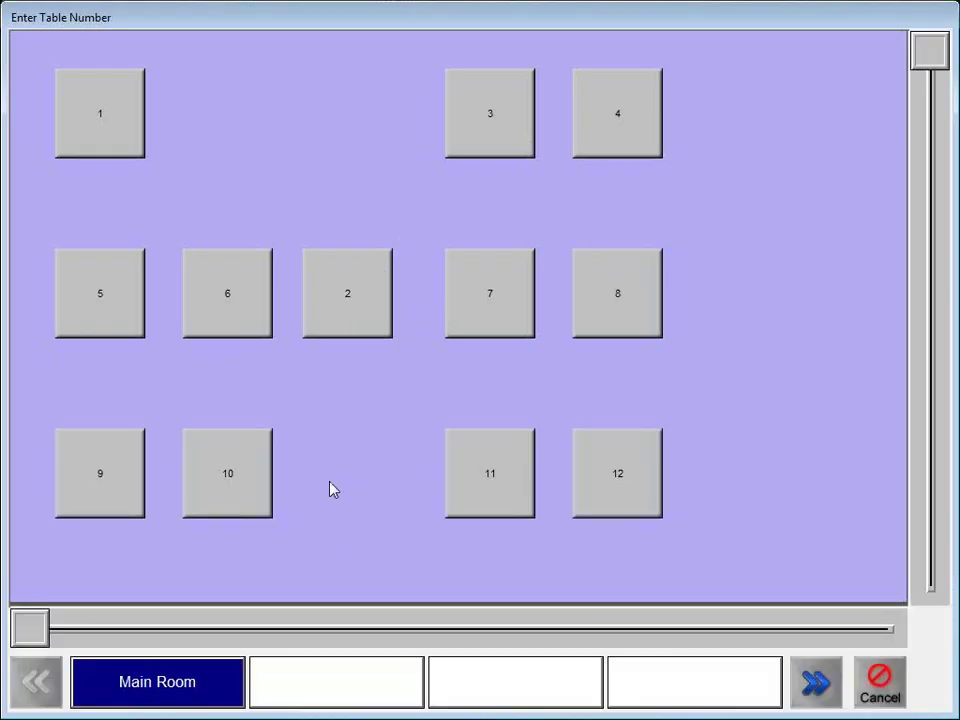
click(870, 678)
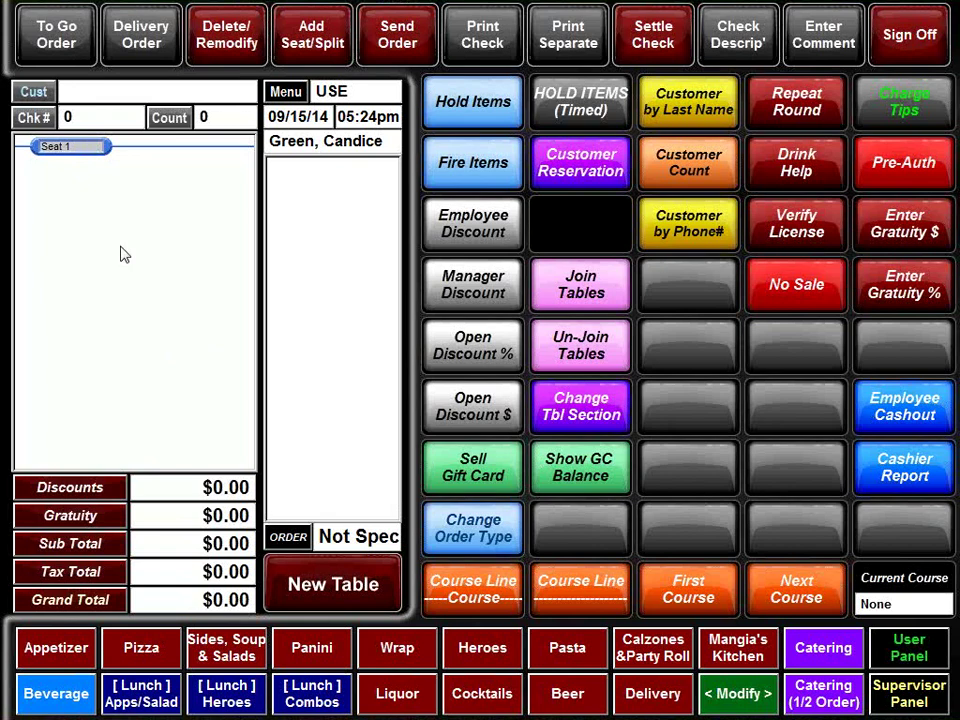
Start a to-go order and look up the customer by the leading digits of their phone number
click(66, 30)
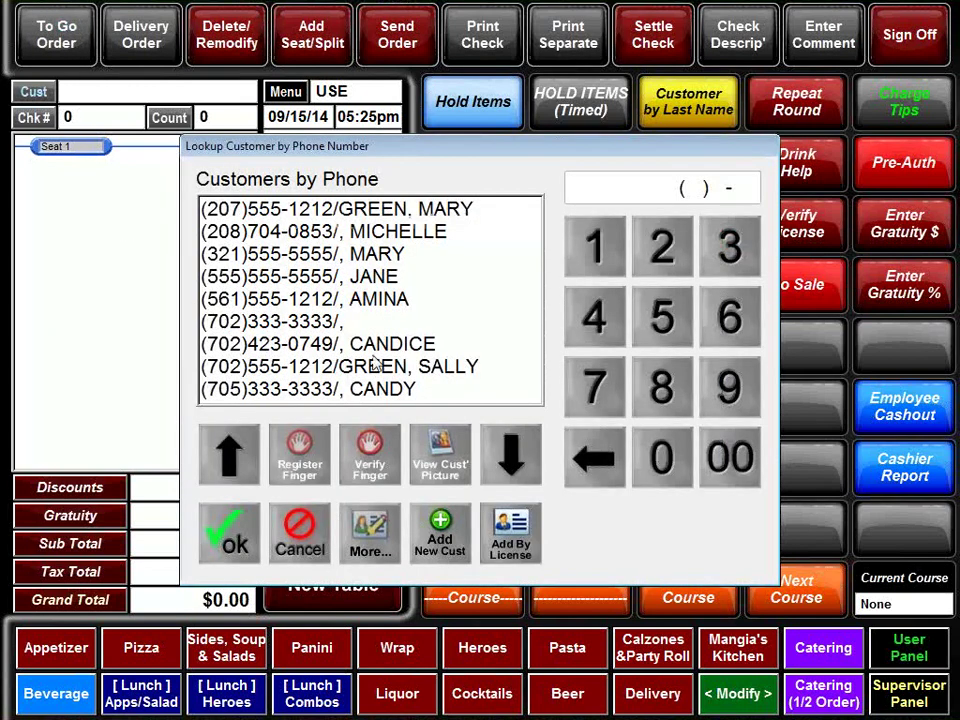
click(592, 390)
click(661, 457)
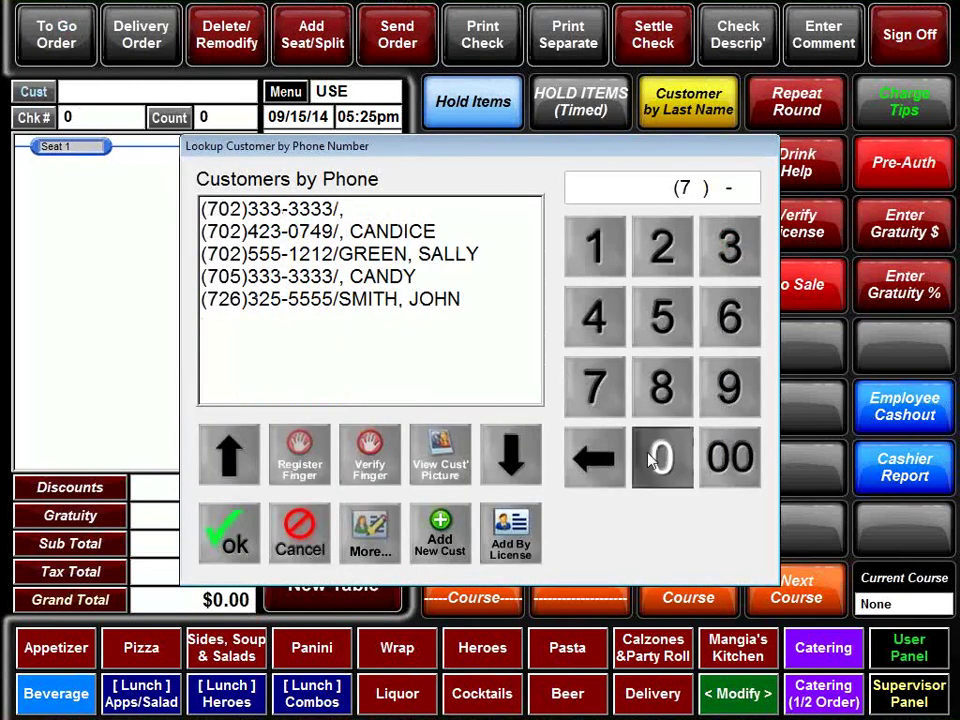
click(645, 232)
click(592, 317)
click(658, 250)
click(731, 246)
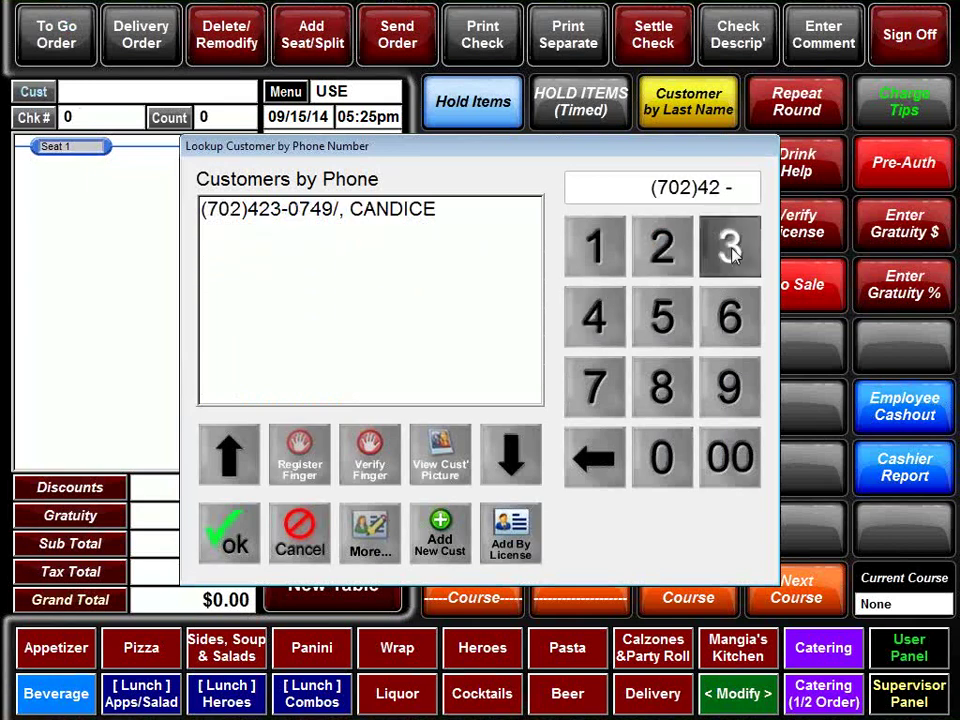
Select the matching customer, open their information record and repeat their last order
click(350, 226)
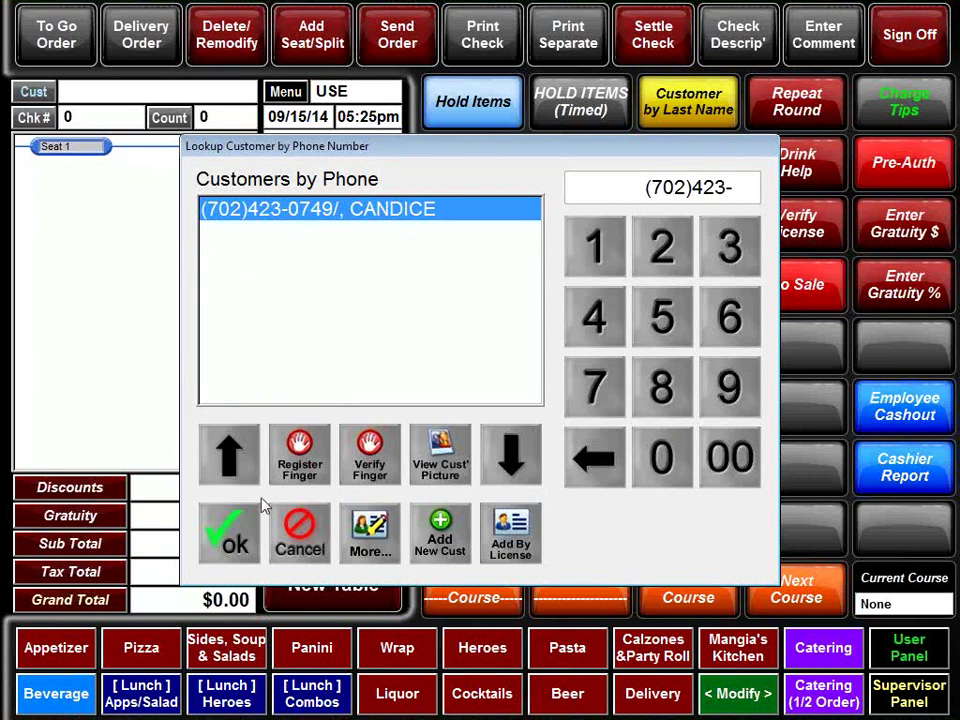
click(352, 537)
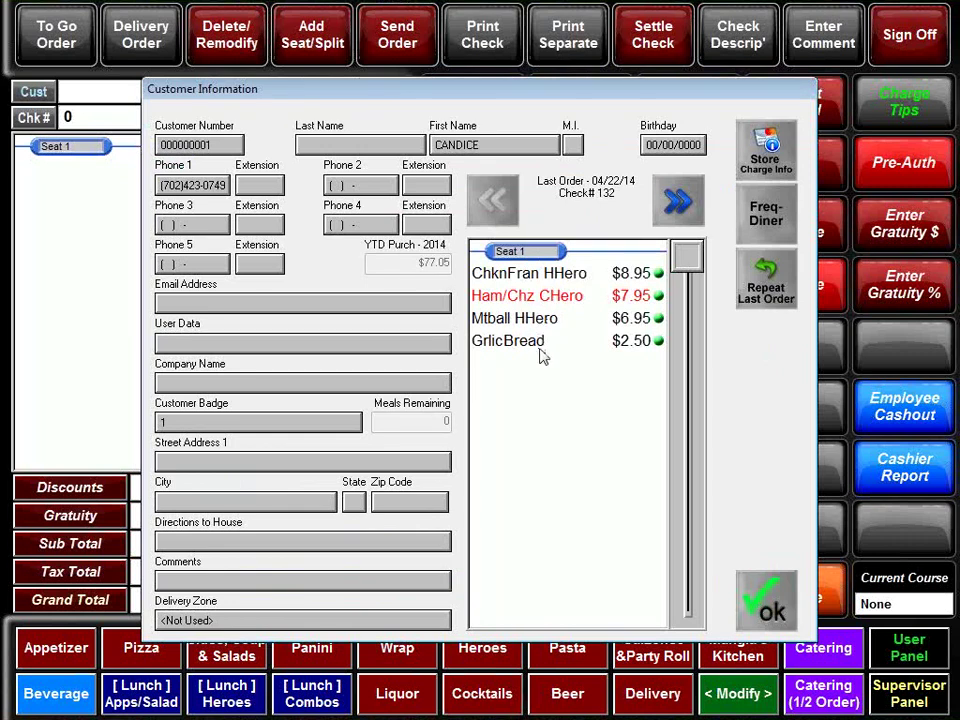
click(760, 290)
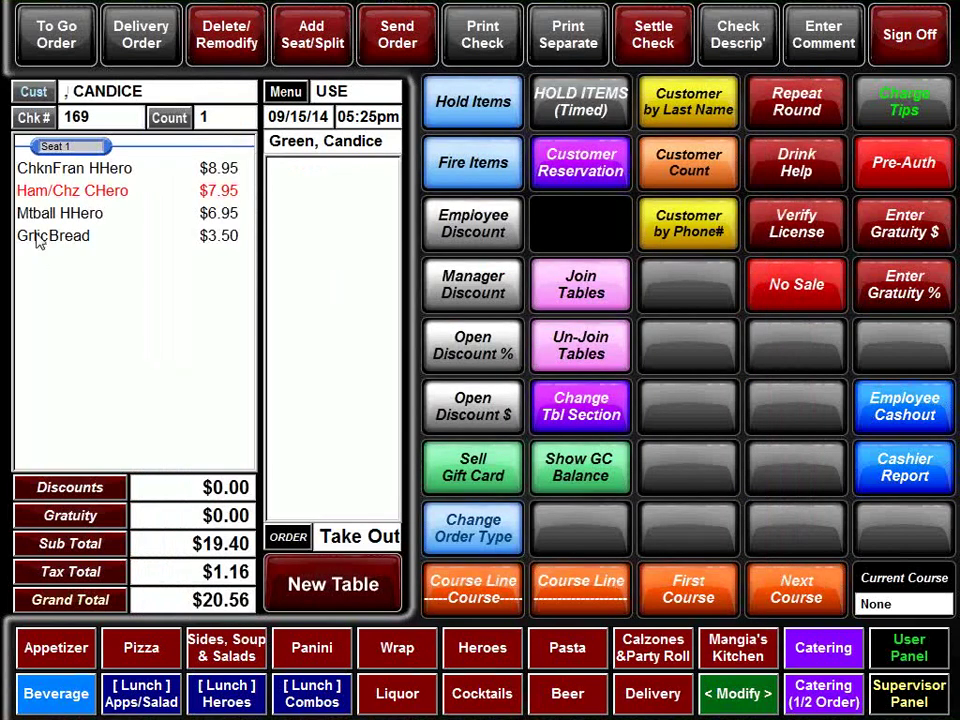
Add a small 16" cheese pizza with chicken on the whole pie, meatballs on half 1 and onions on half 2, and send the order
click(141, 650)
click(705, 174)
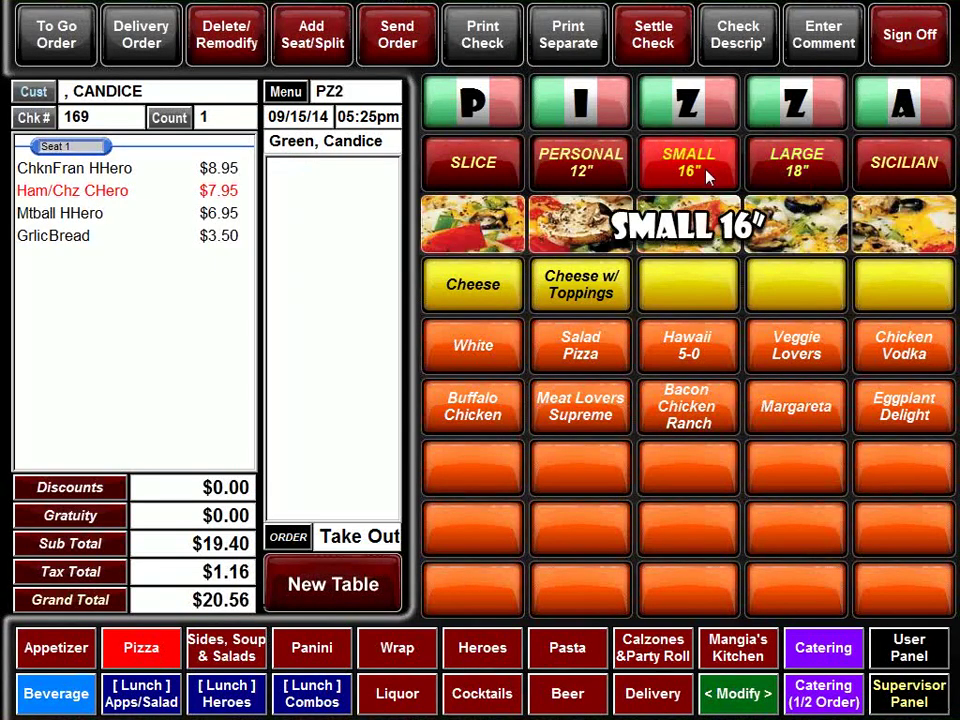
click(575, 293)
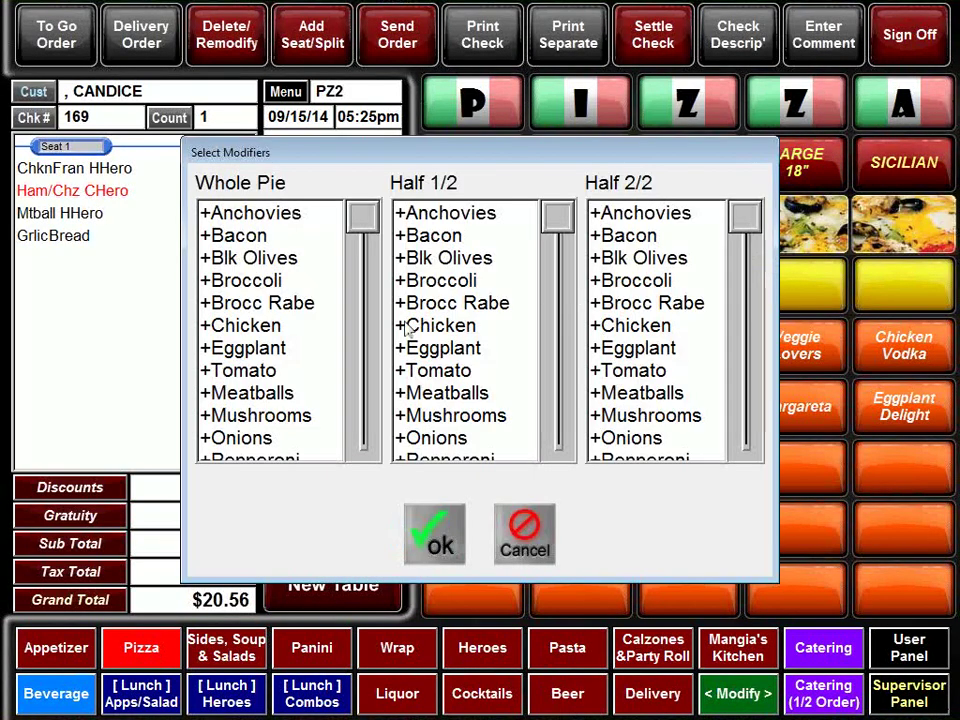
click(255, 325)
click(440, 396)
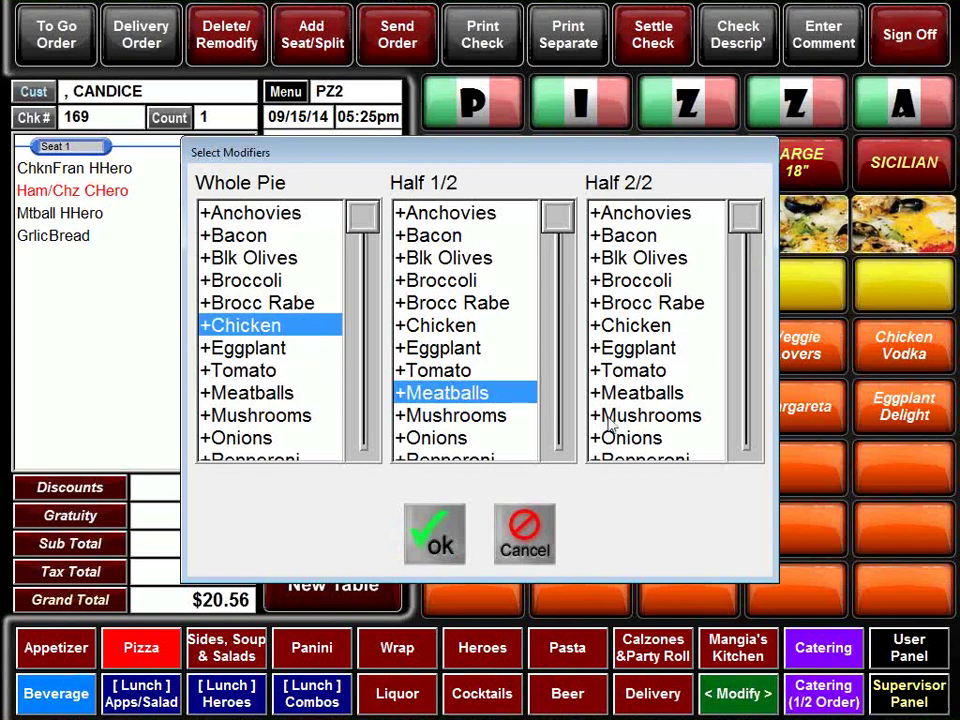
click(623, 438)
click(435, 532)
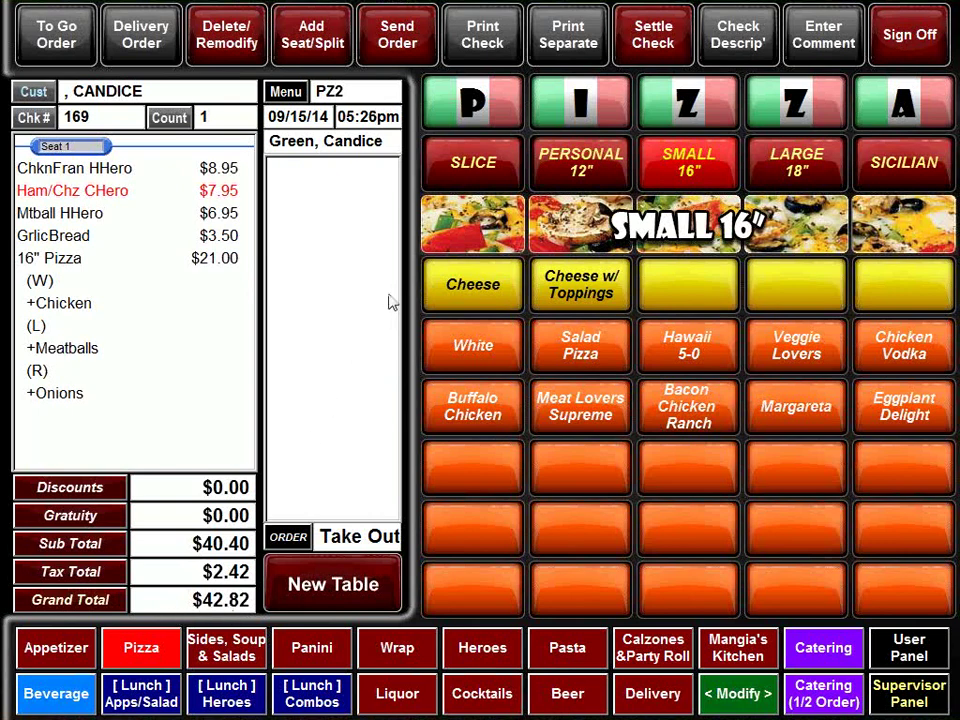
click(408, 42)
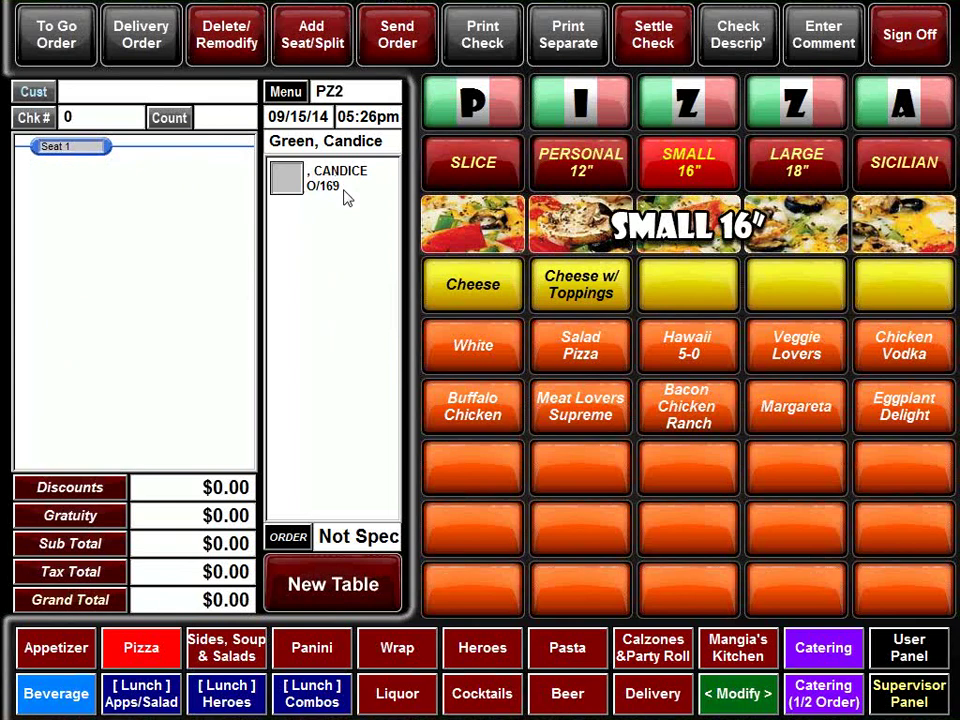
click(330, 570)
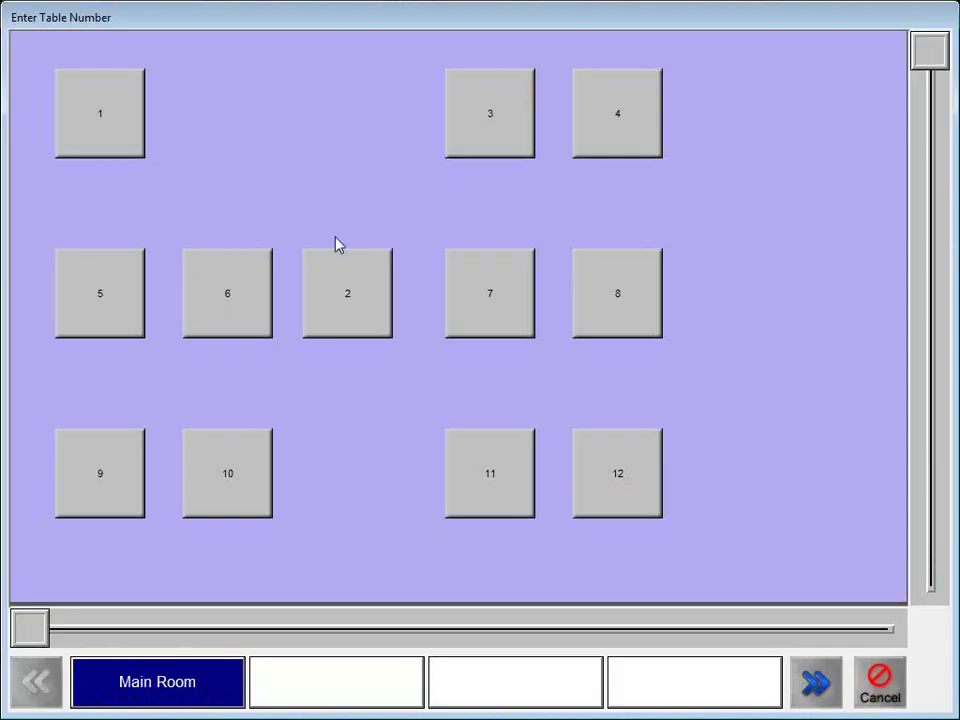
click(879, 683)
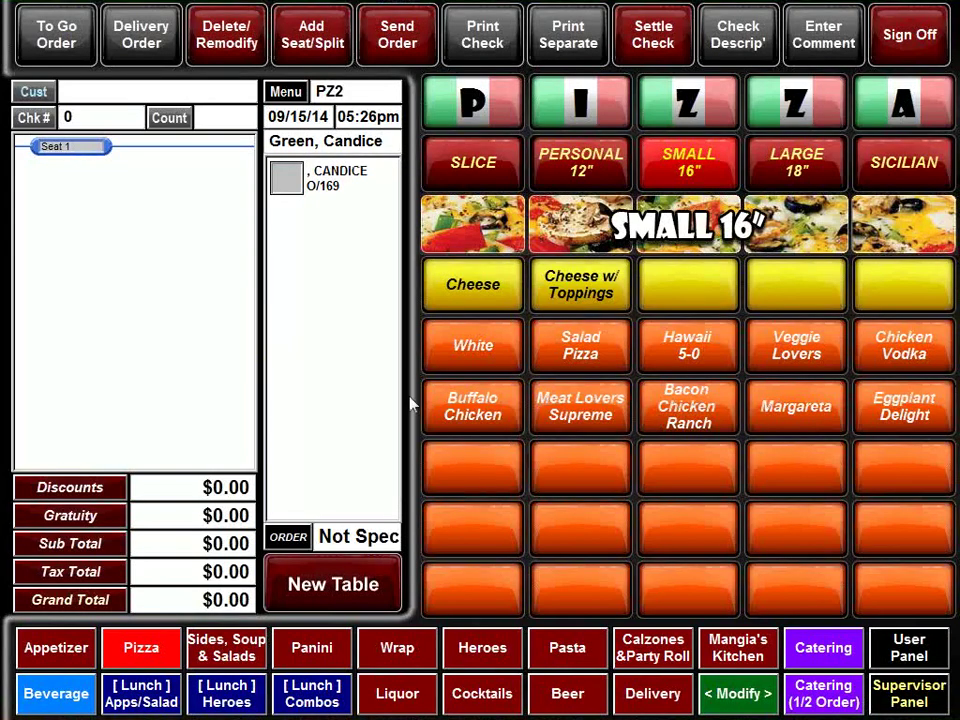
Reopen the take-out check, review the customer's information record and put the check away again
click(343, 202)
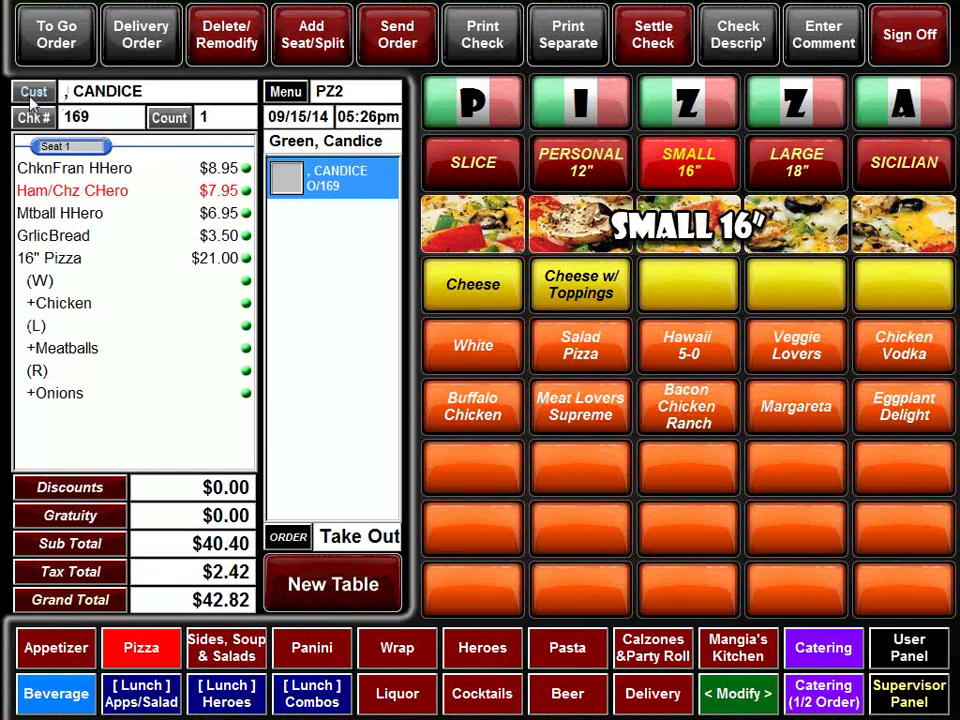
click(30, 90)
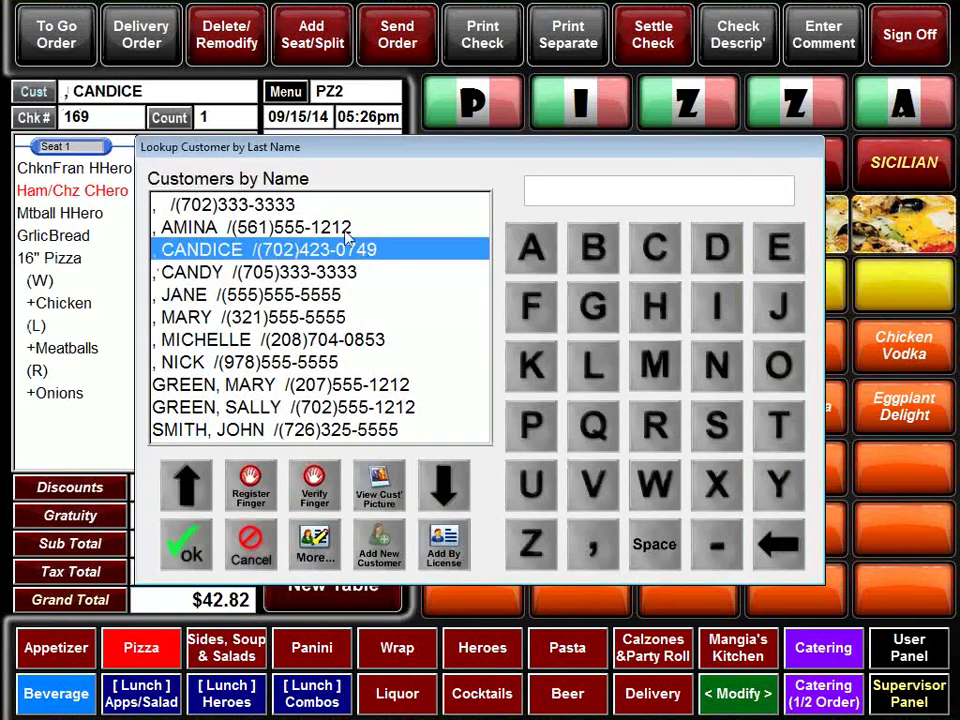
click(315, 545)
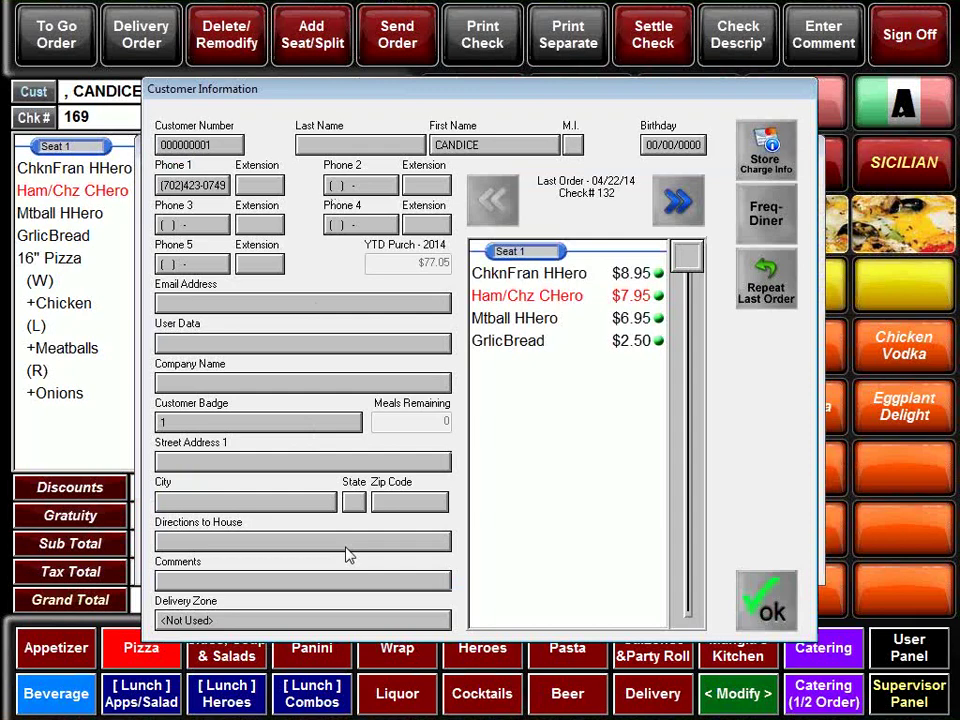
click(660, 148)
click(766, 600)
click(195, 548)
click(397, 36)
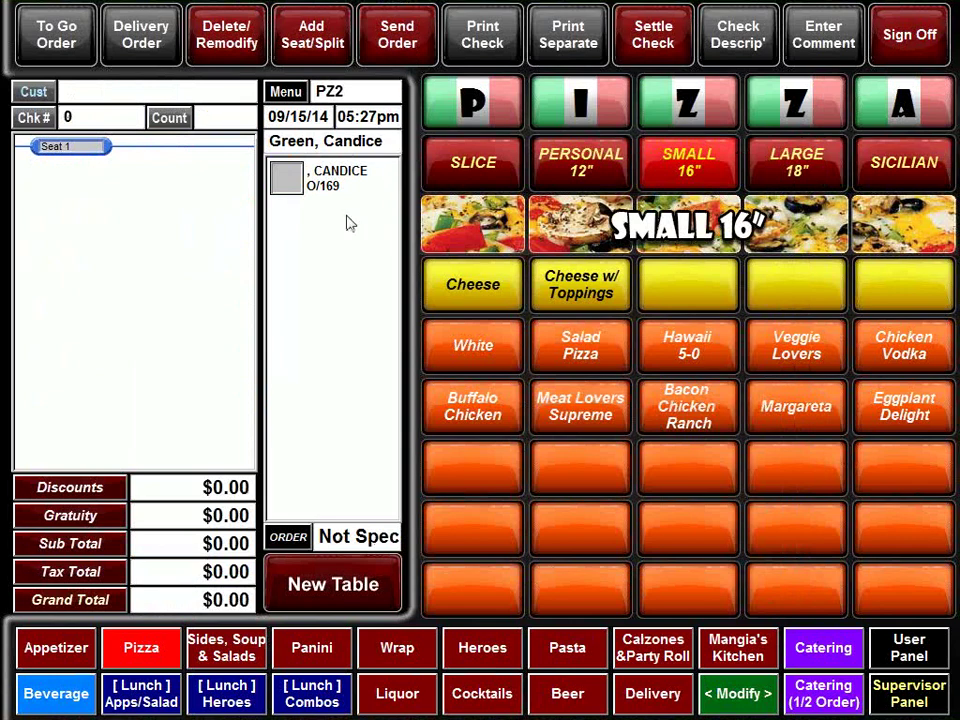
Recall the take-out check and settle it with a $50.00 cash tender
click(340, 180)
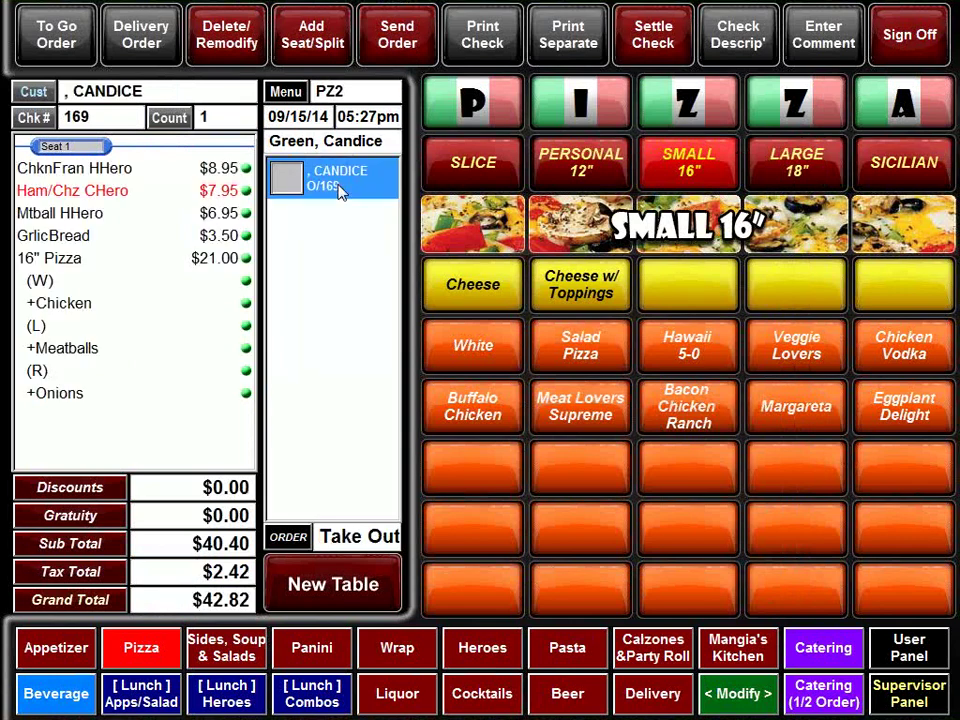
click(648, 50)
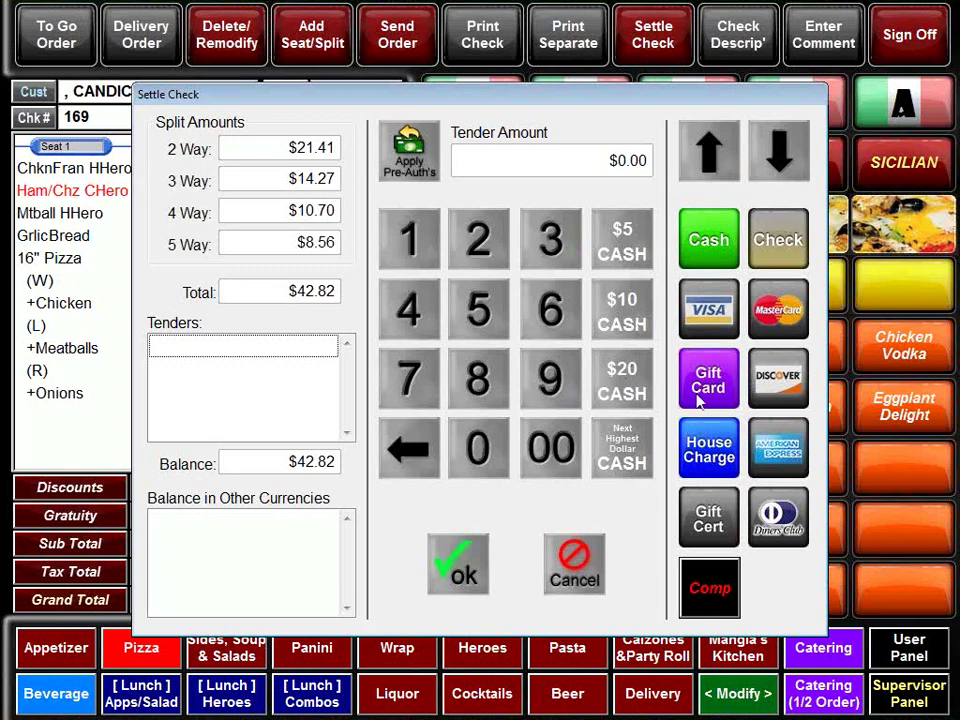
click(473, 318)
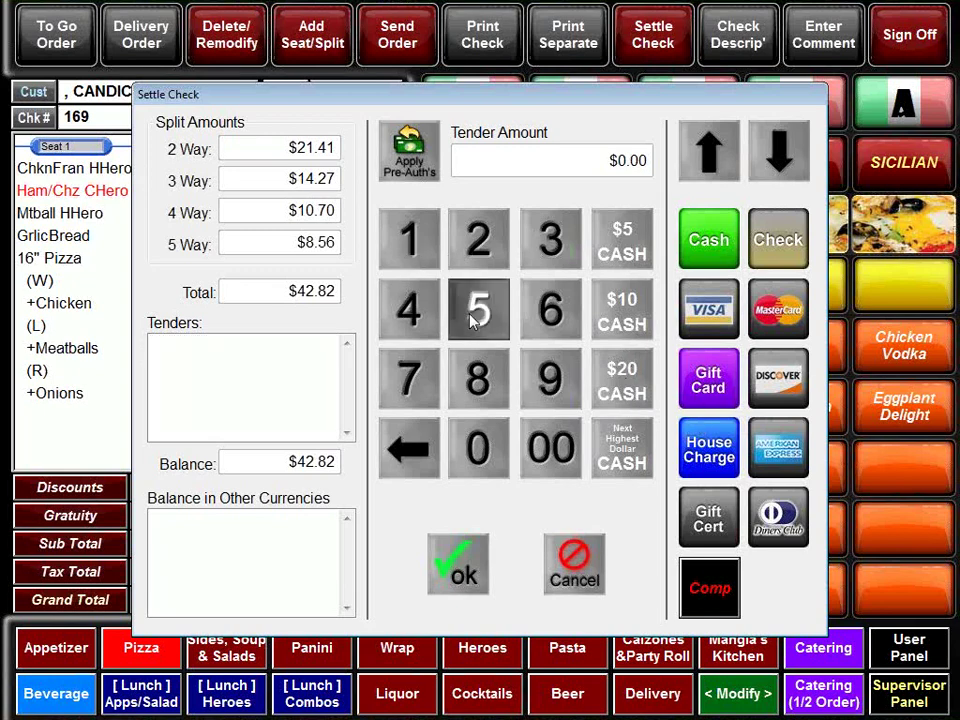
click(478, 448)
click(550, 448)
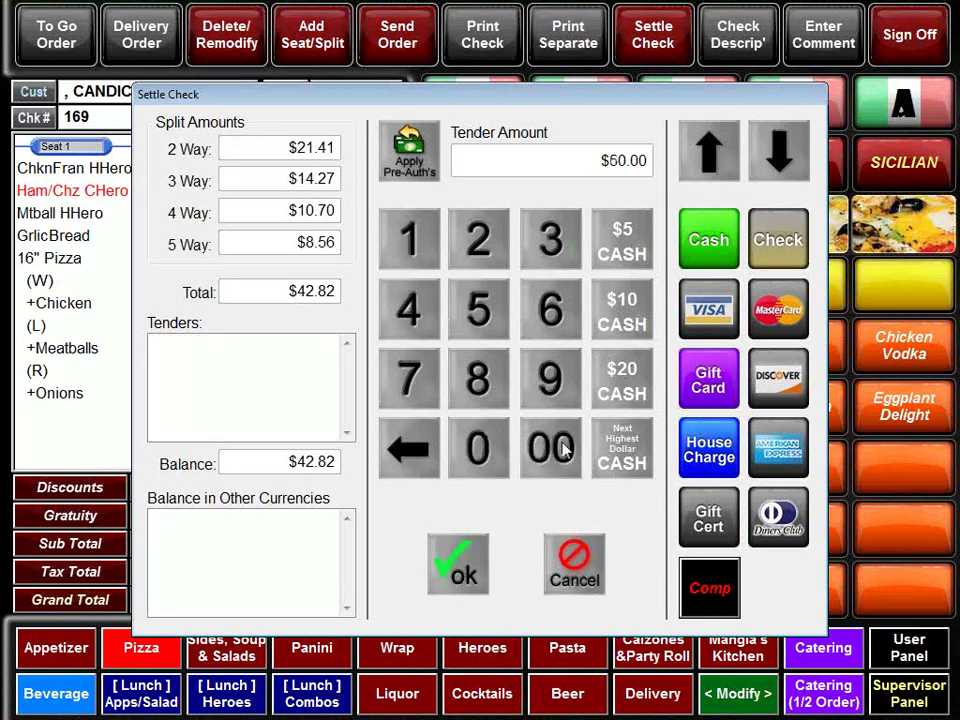
click(706, 237)
click(479, 509)
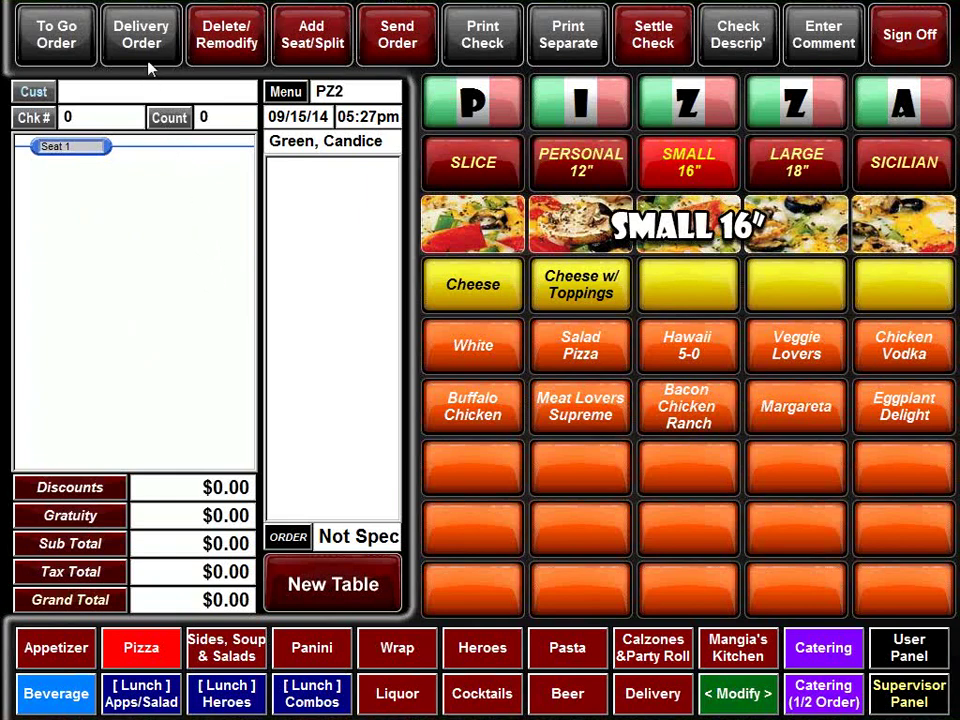
Open the delivery driver dispatch screen
click(653, 700)
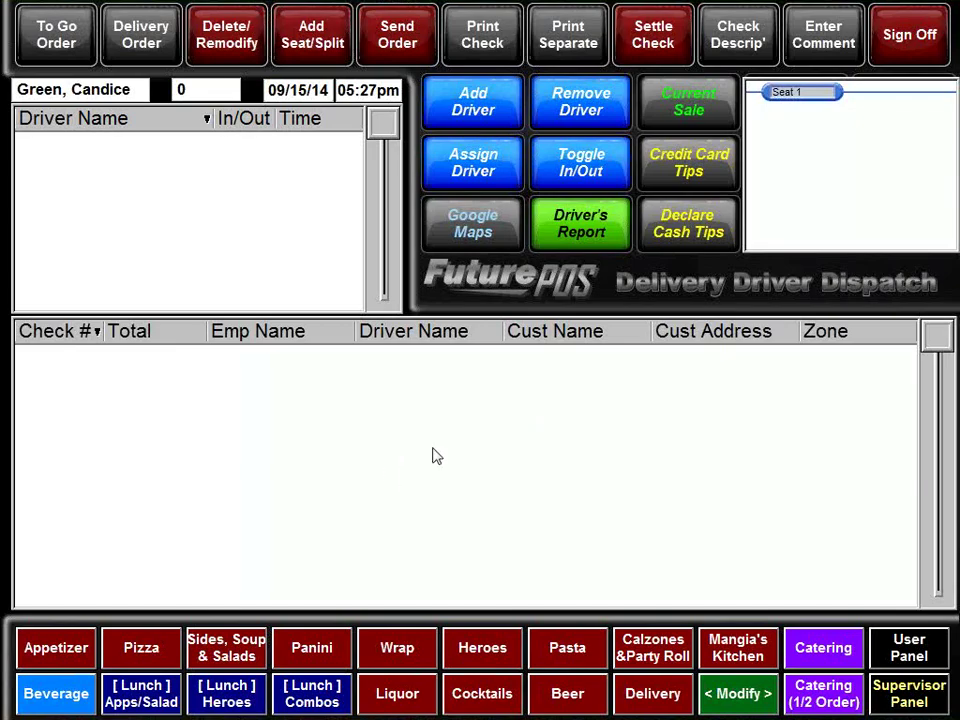
Sign off, then try to sign back on with the employee access code, clocking that login in
click(948, 56)
click(556, 243)
click(556, 243)
click(467, 228)
click(822, 150)
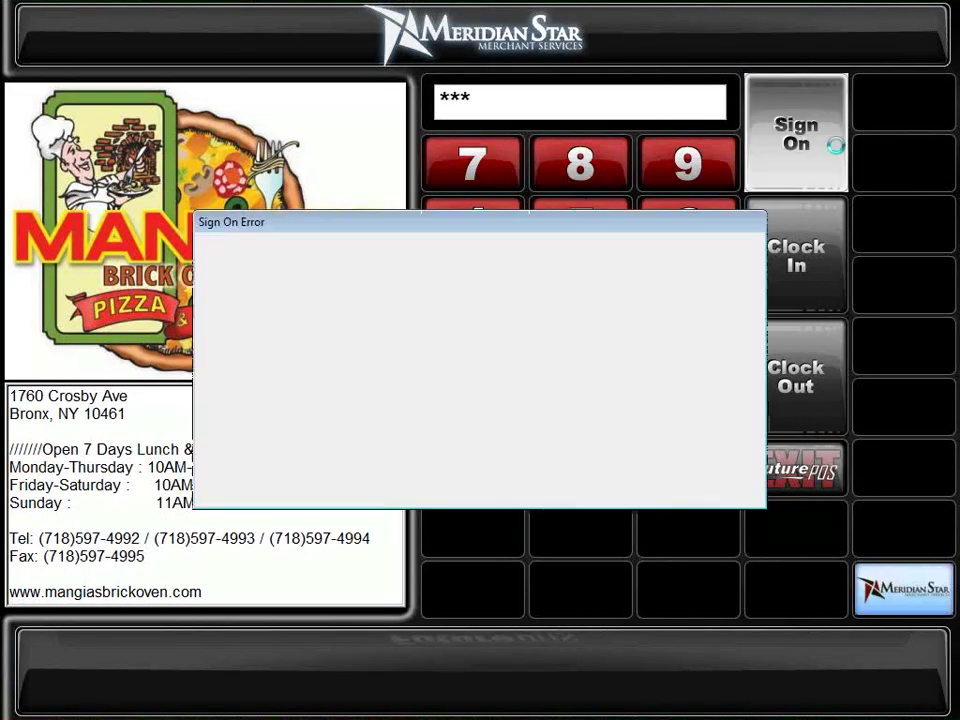
click(416, 465)
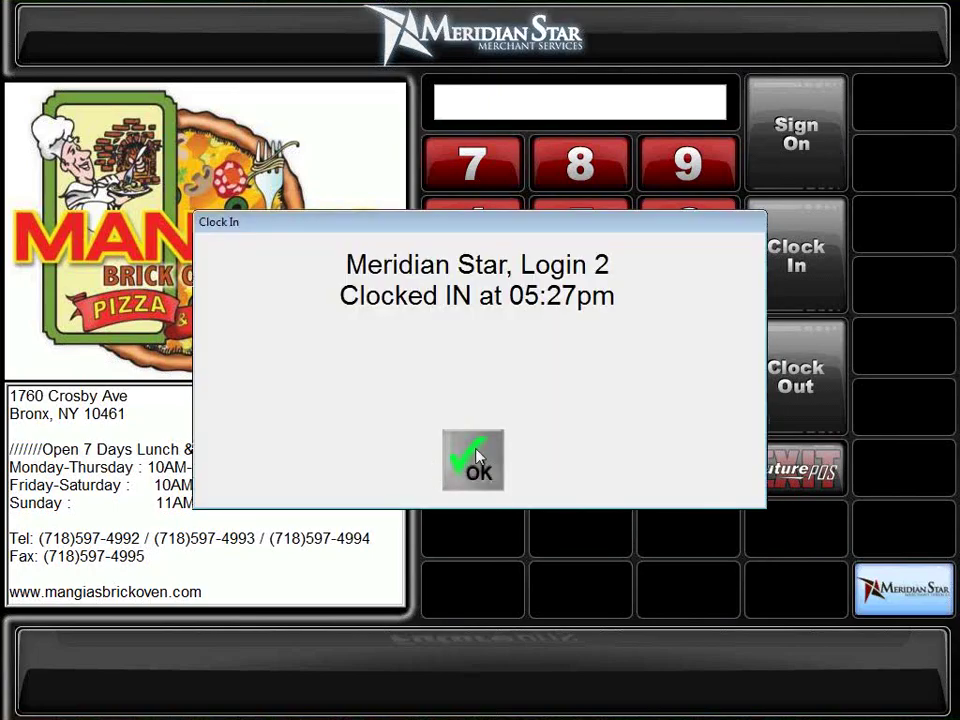
click(478, 458)
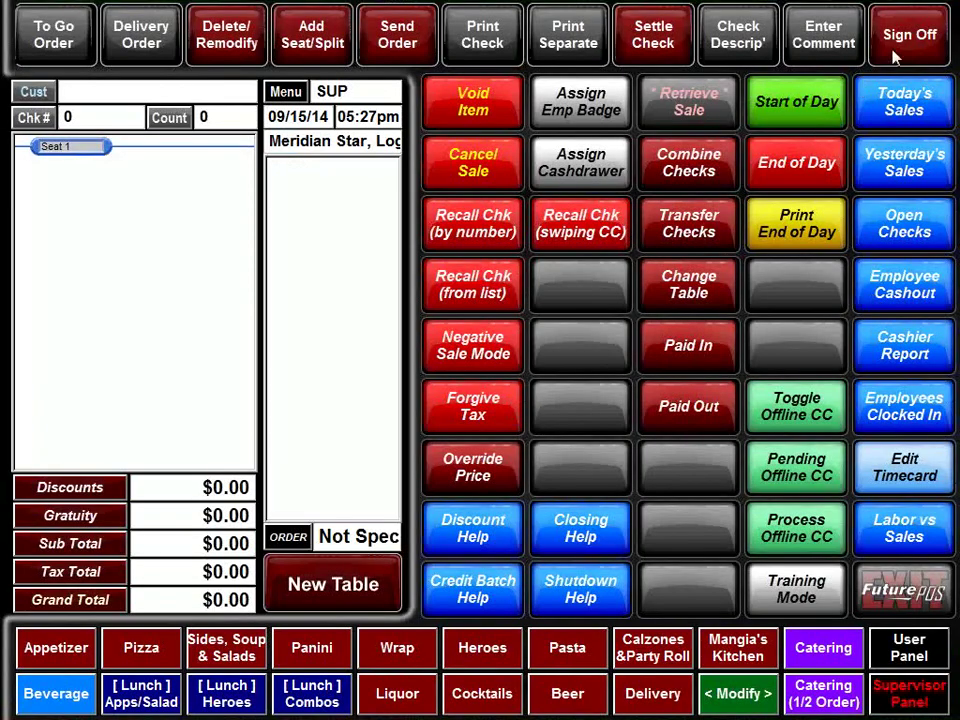
Sign off the current login and sign on with the original employee's access code
click(895, 57)
click(565, 235)
click(512, 172)
click(512, 172)
click(821, 156)
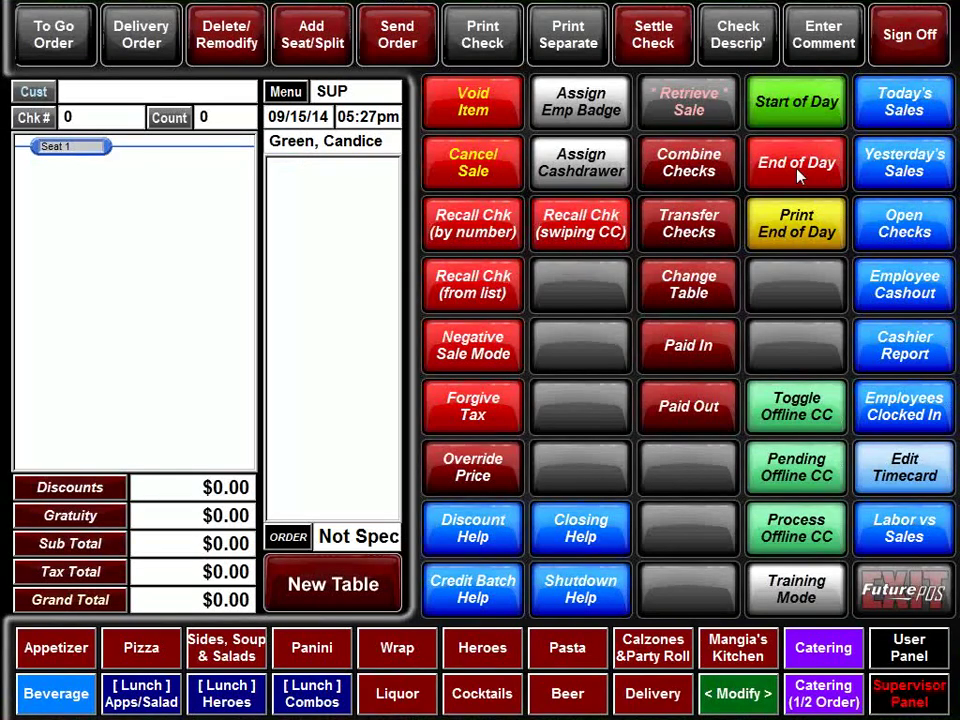
Start a delivery order and begin the customer lookup by phone number
click(108, 24)
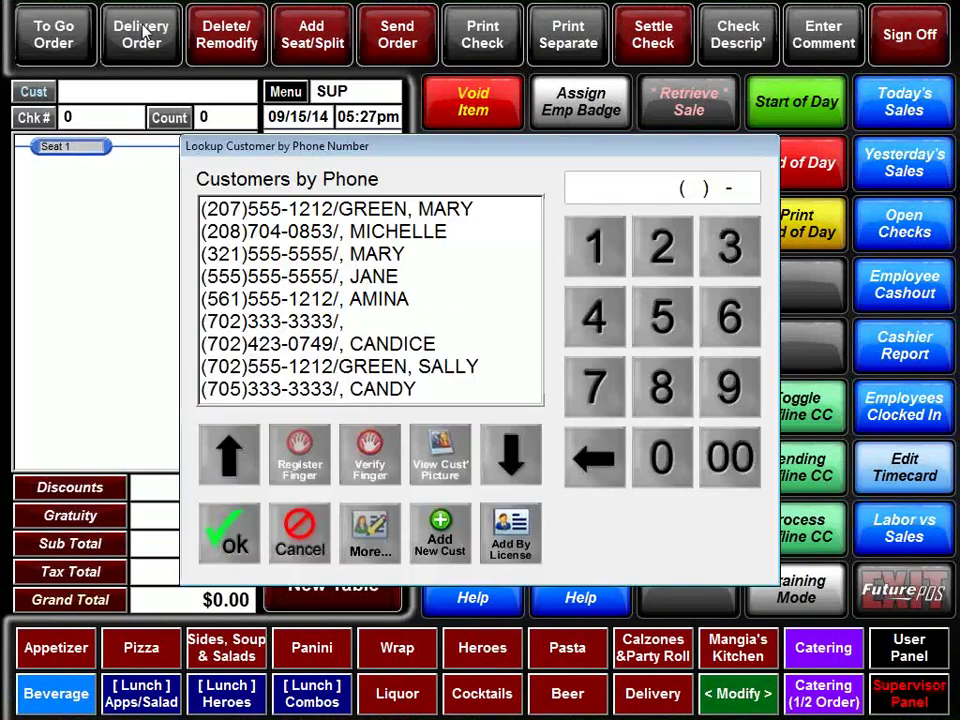
click(604, 388)
click(667, 265)
click(671, 332)
click(671, 332)
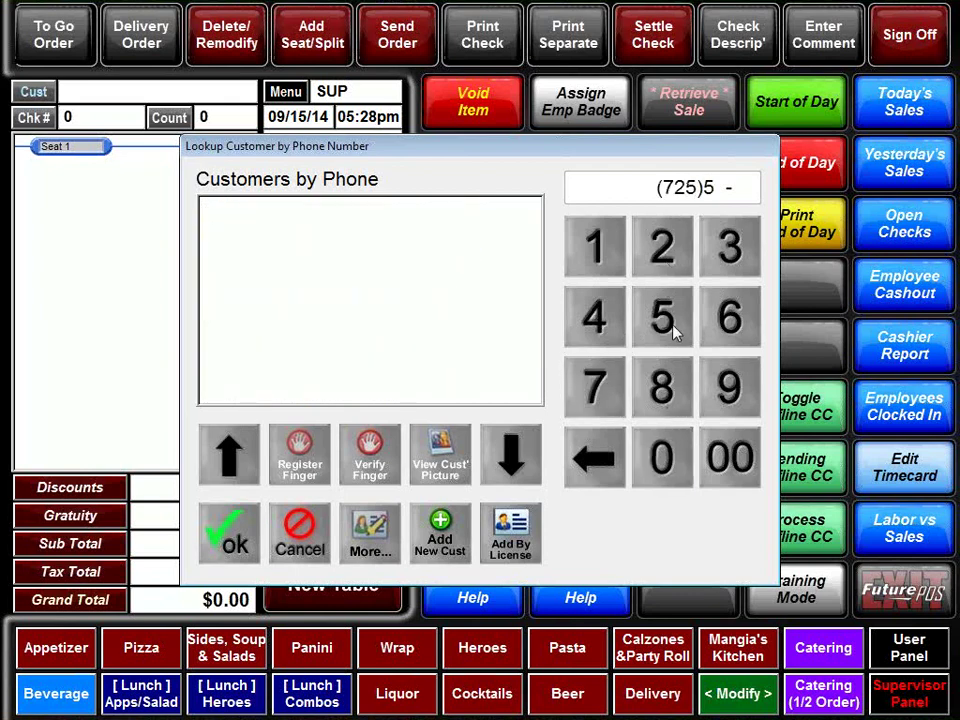
click(608, 478)
click(608, 478)
click(608, 478)
Narrow the lookup with more digits of the phone number, select the matching customer and open their information record
click(662, 458)
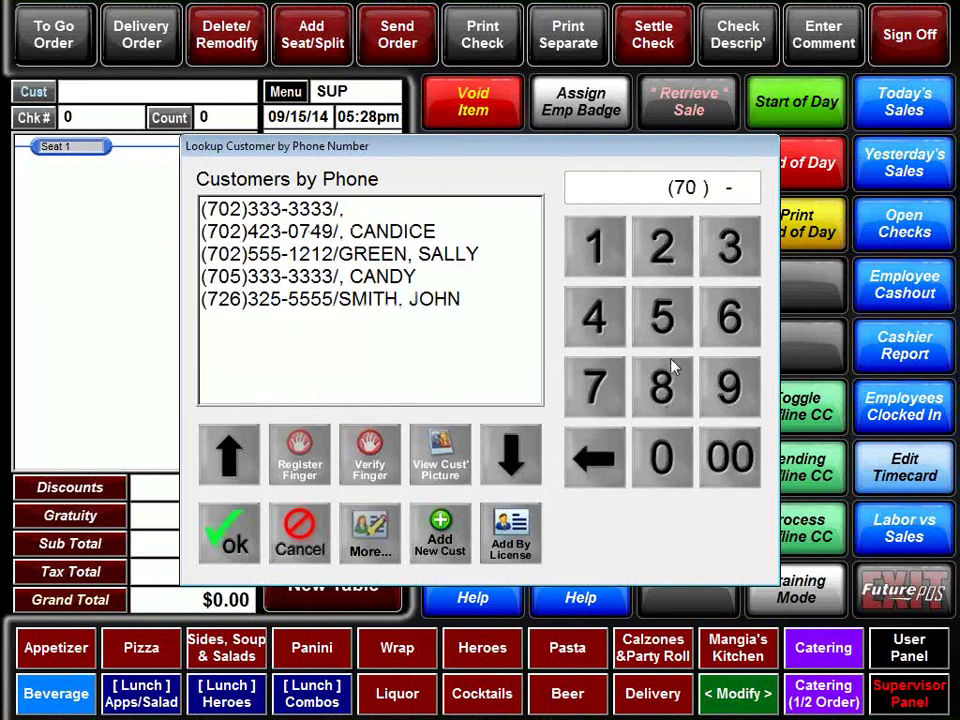
click(676, 266)
click(676, 338)
click(676, 338)
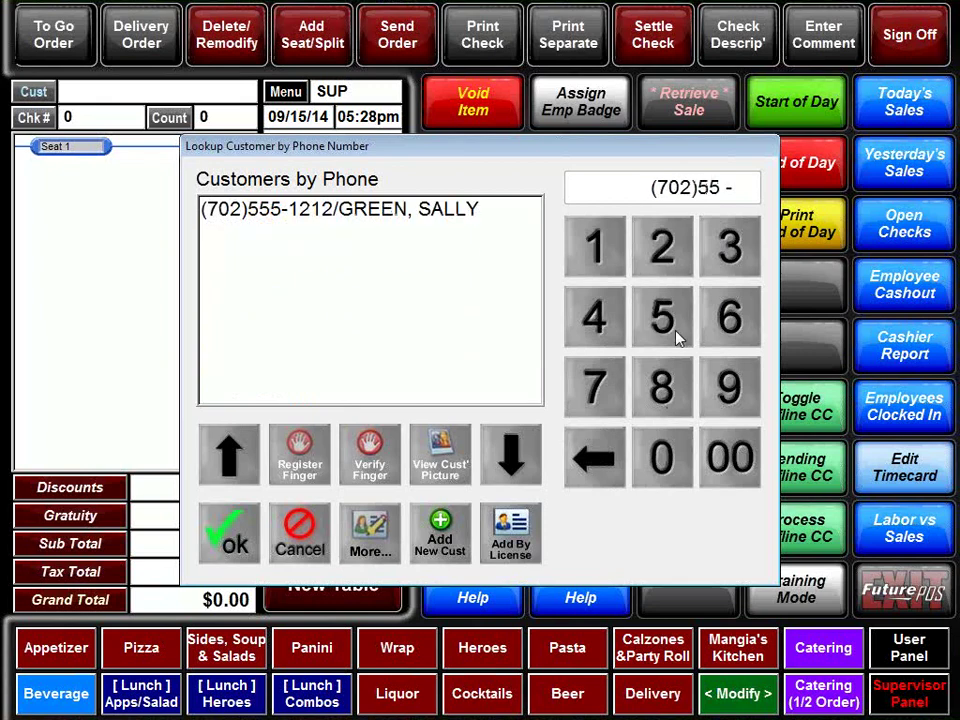
click(439, 209)
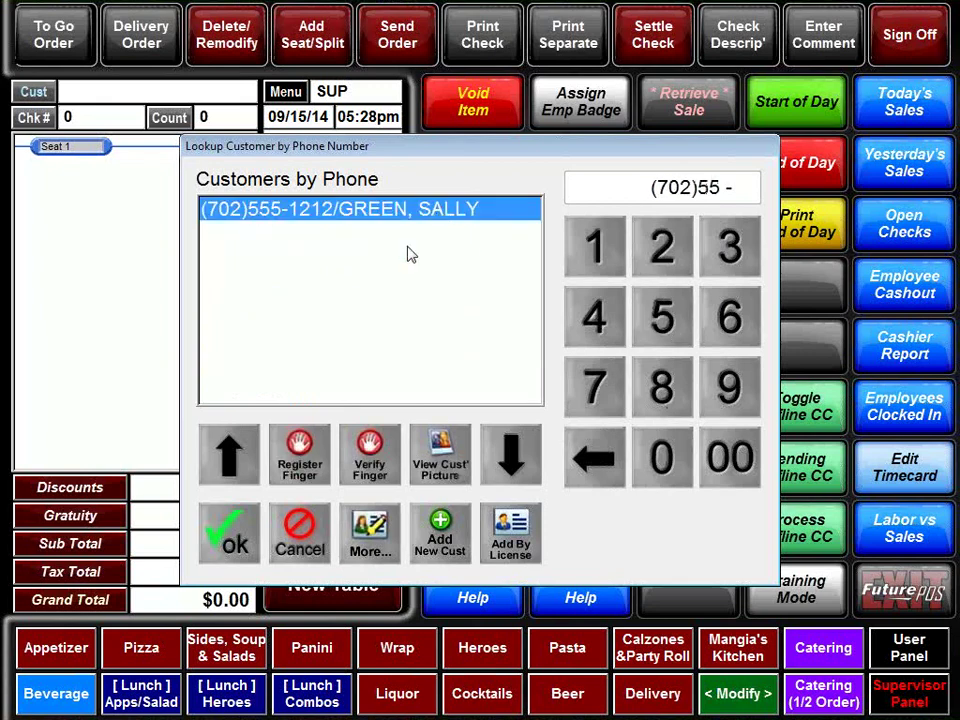
click(378, 540)
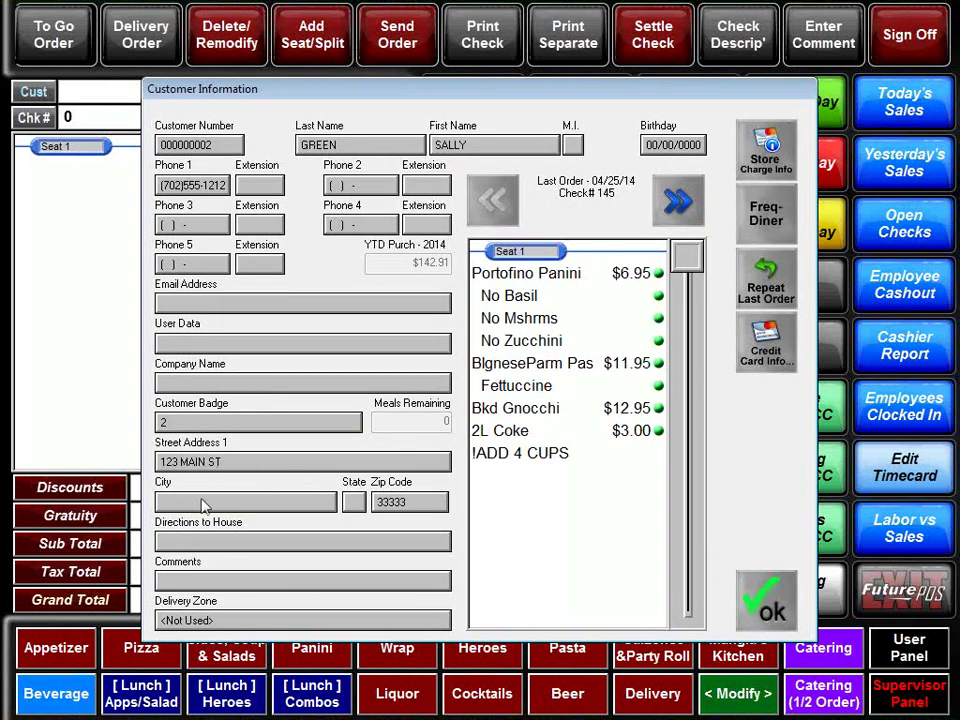
Confirm the customer for the delivery order and add a large 18" pizza with Brocc Rabe on the whole pie and both halves
click(775, 605)
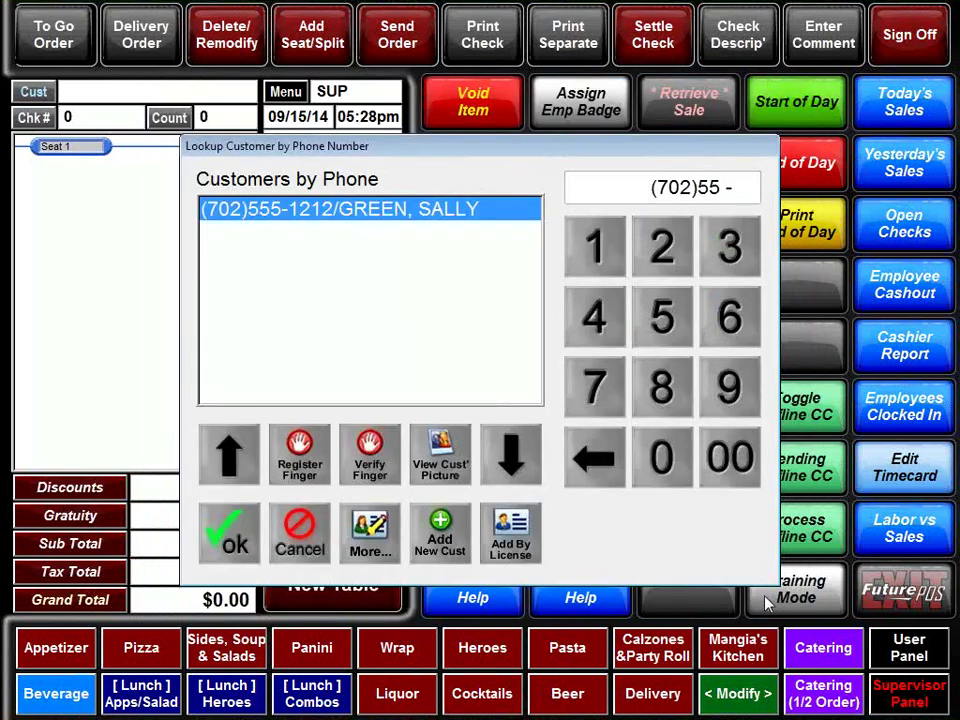
click(225, 530)
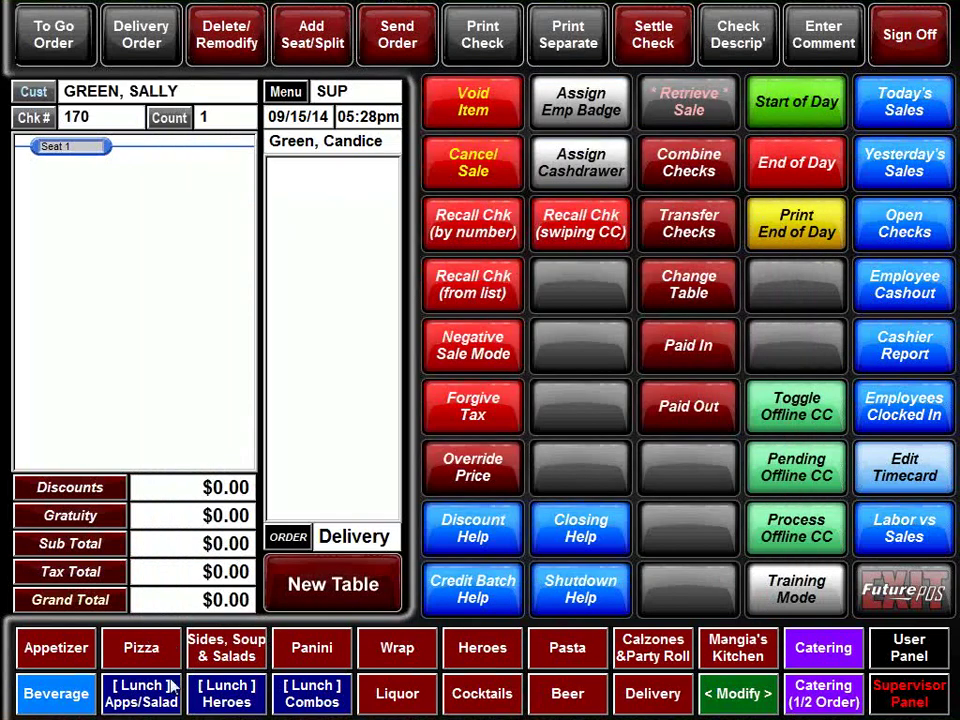
click(141, 647)
click(564, 300)
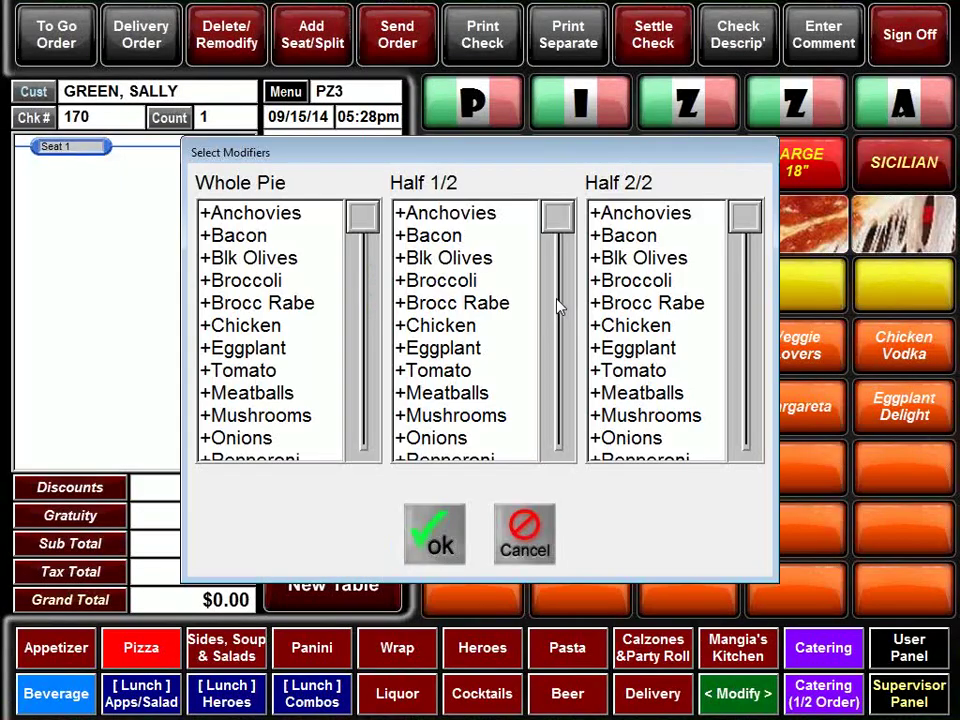
click(257, 302)
click(478, 304)
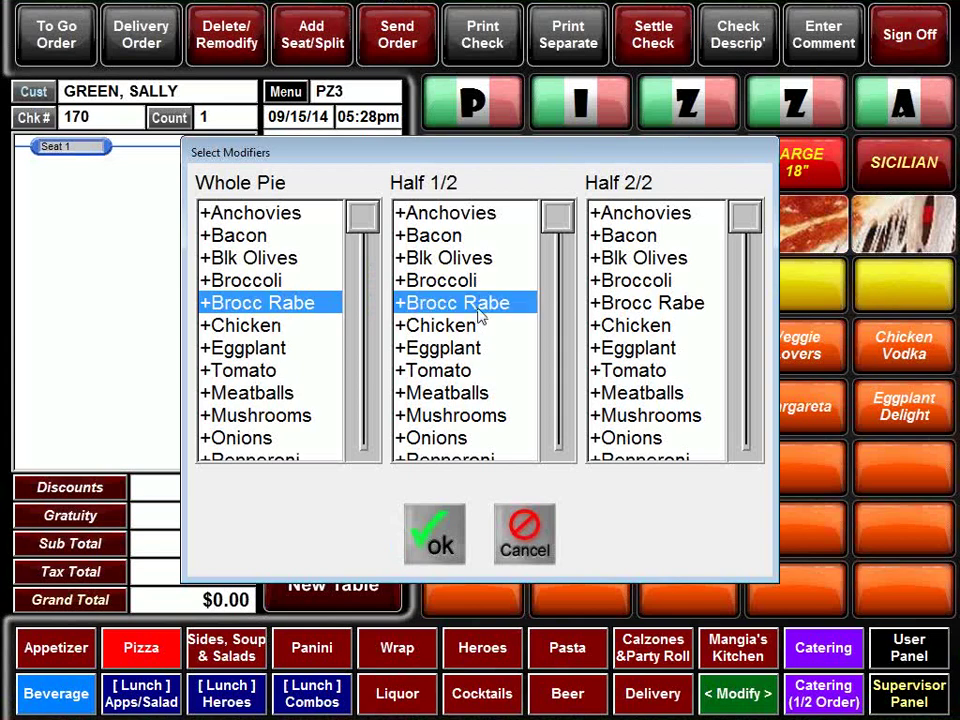
click(620, 303)
click(435, 538)
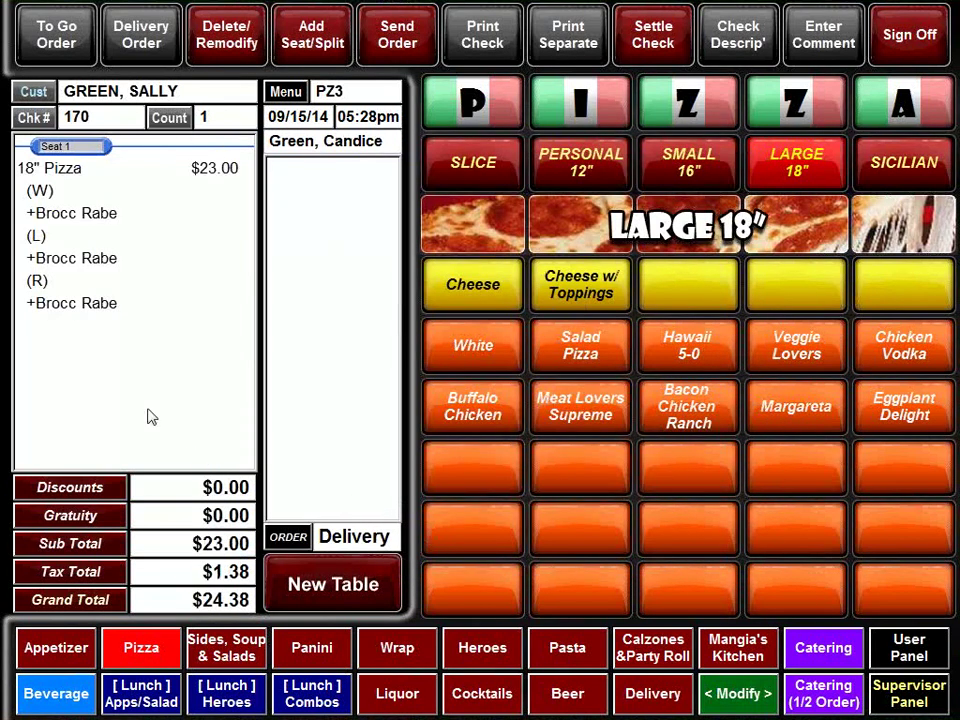
Add the Garlic Knots, Fried Ravioli and Fried Shrimps appetizers to the delivery order
click(32, 652)
click(536, 287)
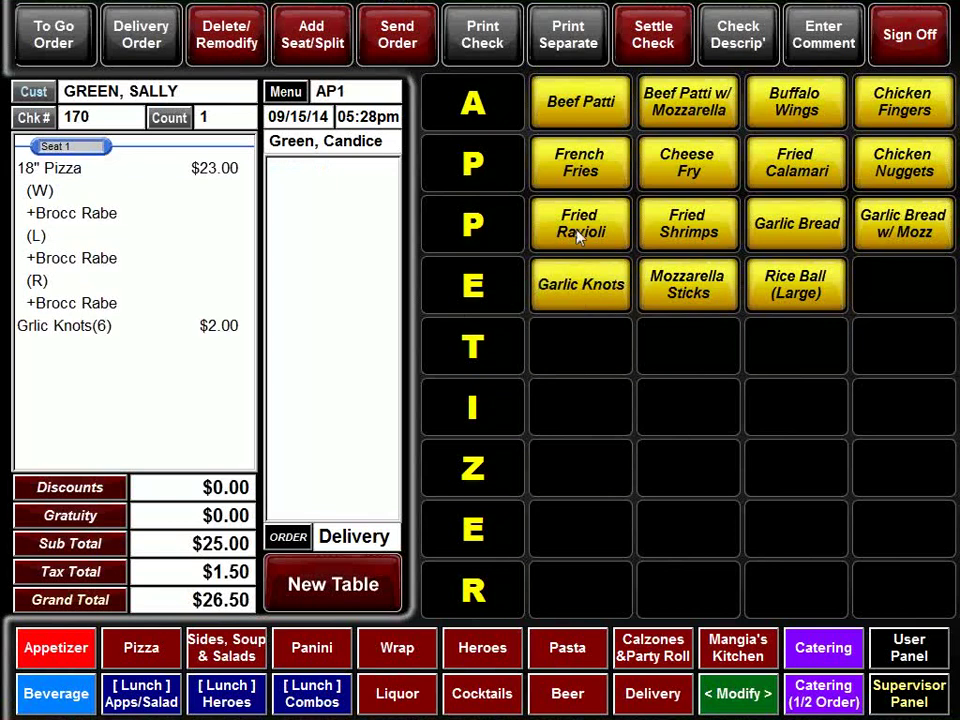
click(579, 234)
click(679, 218)
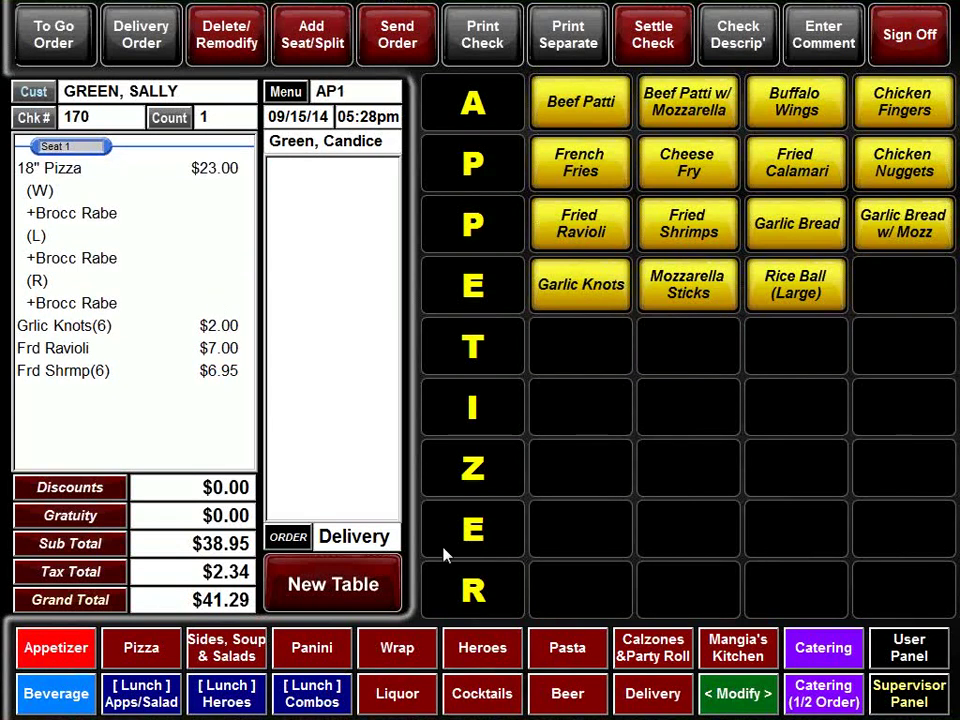
Bring up the pre-authorization payment types without choosing one, and send the delivery order
click(907, 650)
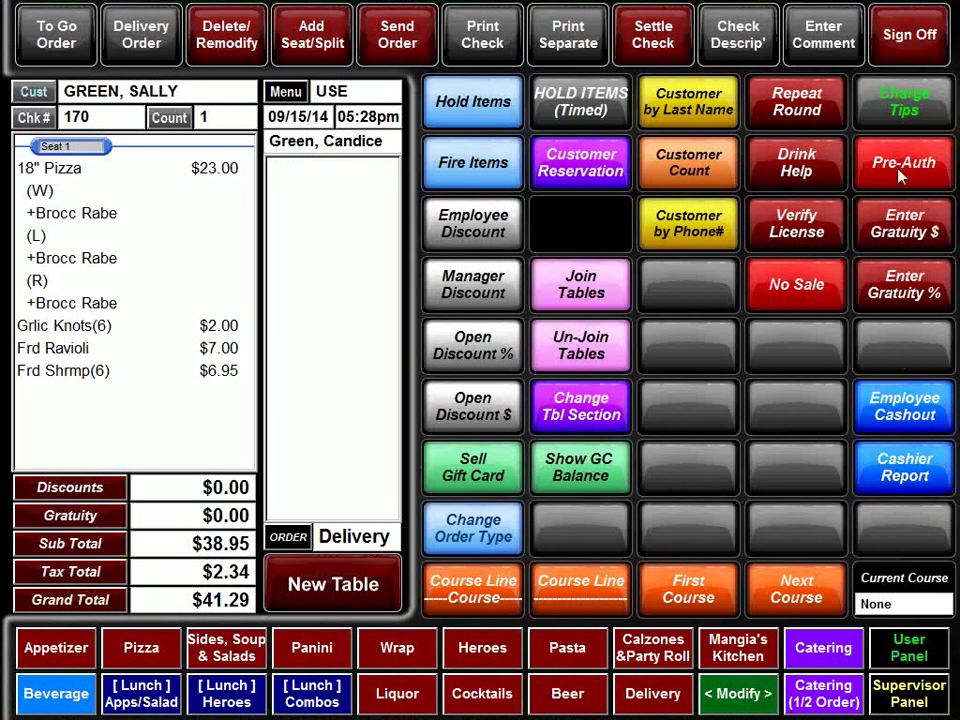
click(898, 175)
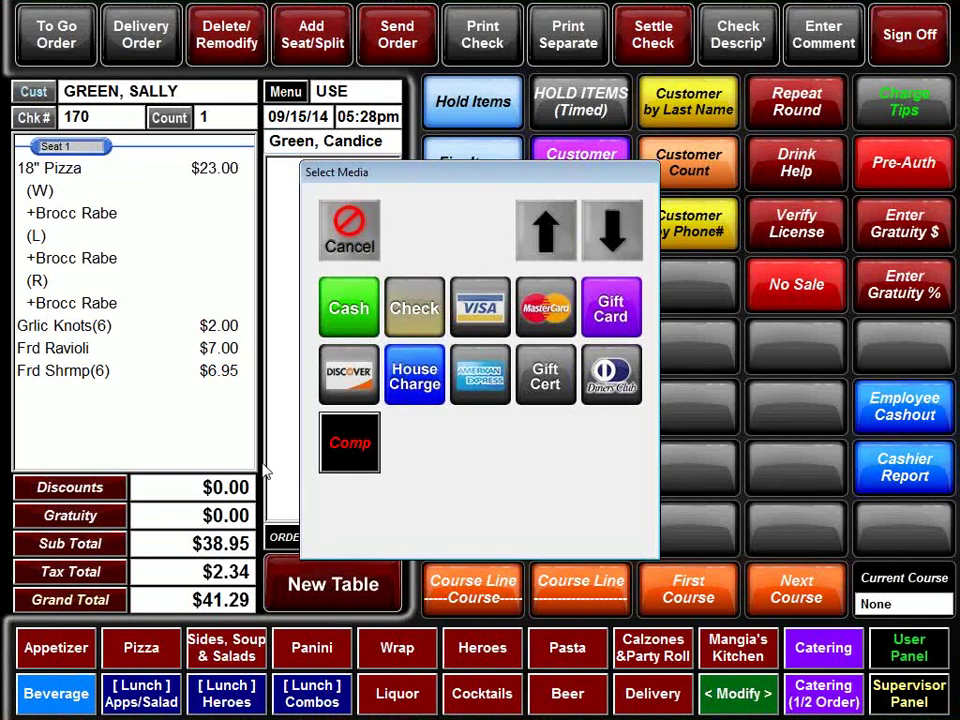
click(410, 60)
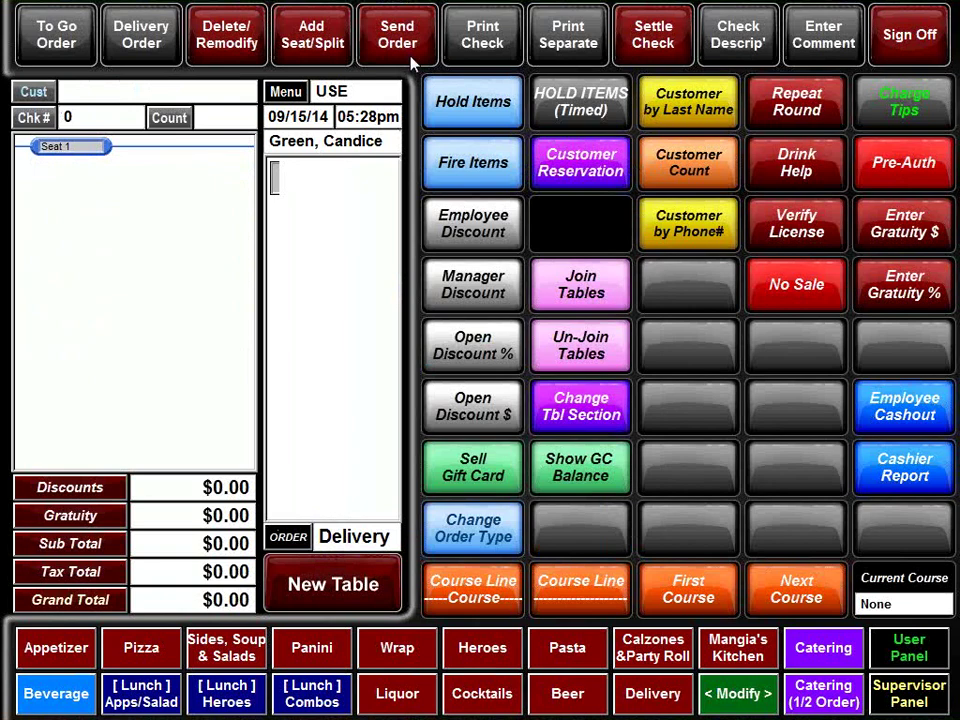
Open the delivery driver dispatch and add an employee as a driver
click(650, 708)
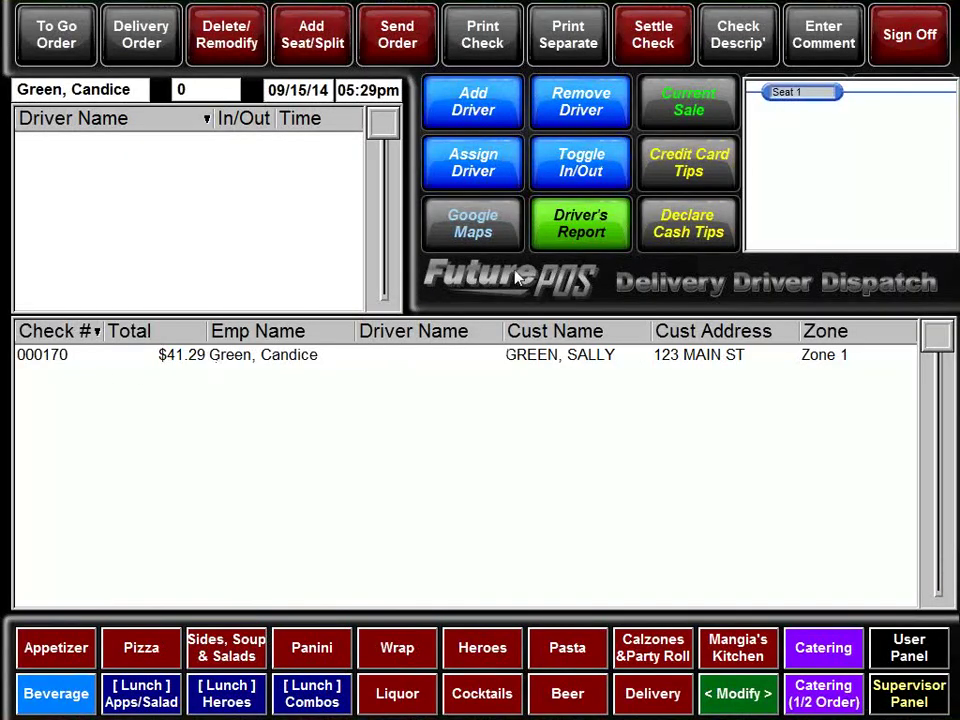
click(490, 117)
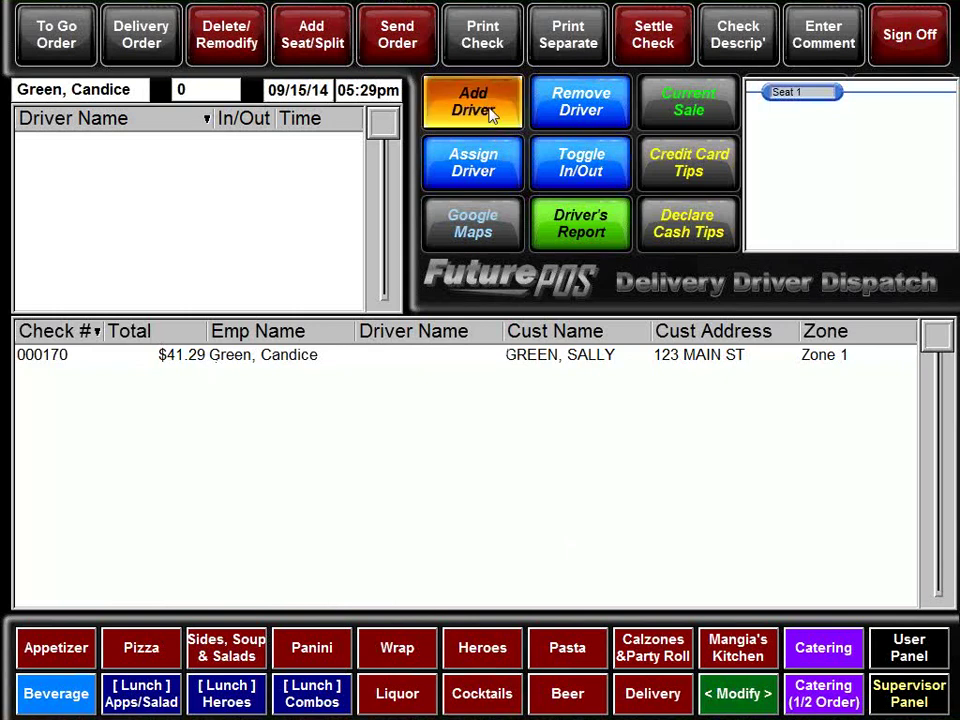
click(349, 205)
click(427, 565)
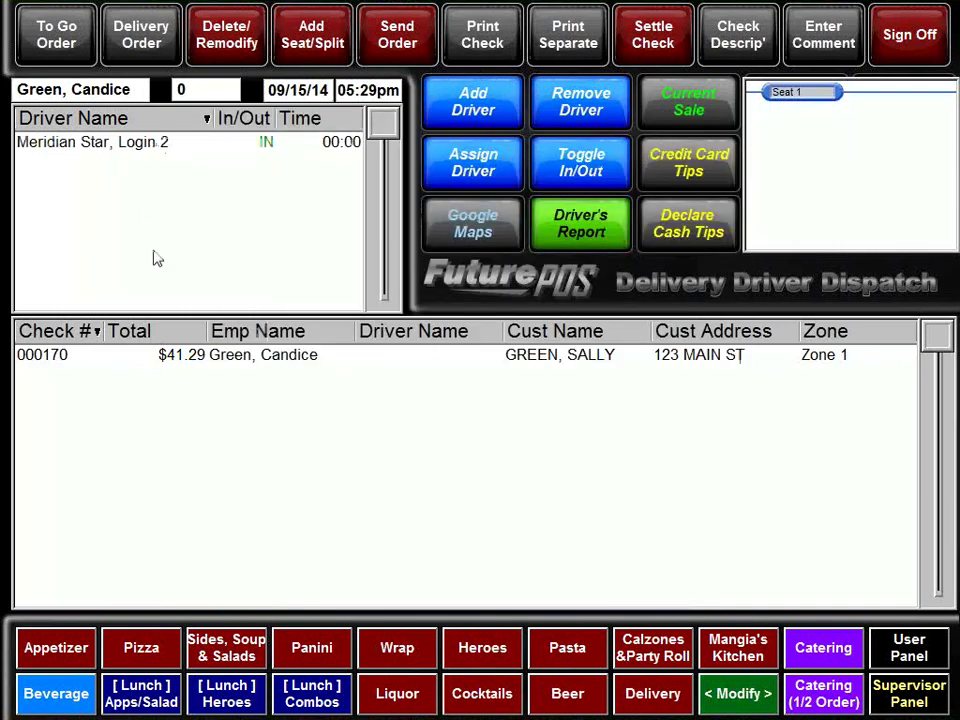
Assign the added driver to the open delivery check and toggle the driver's in/out status twice
click(133, 148)
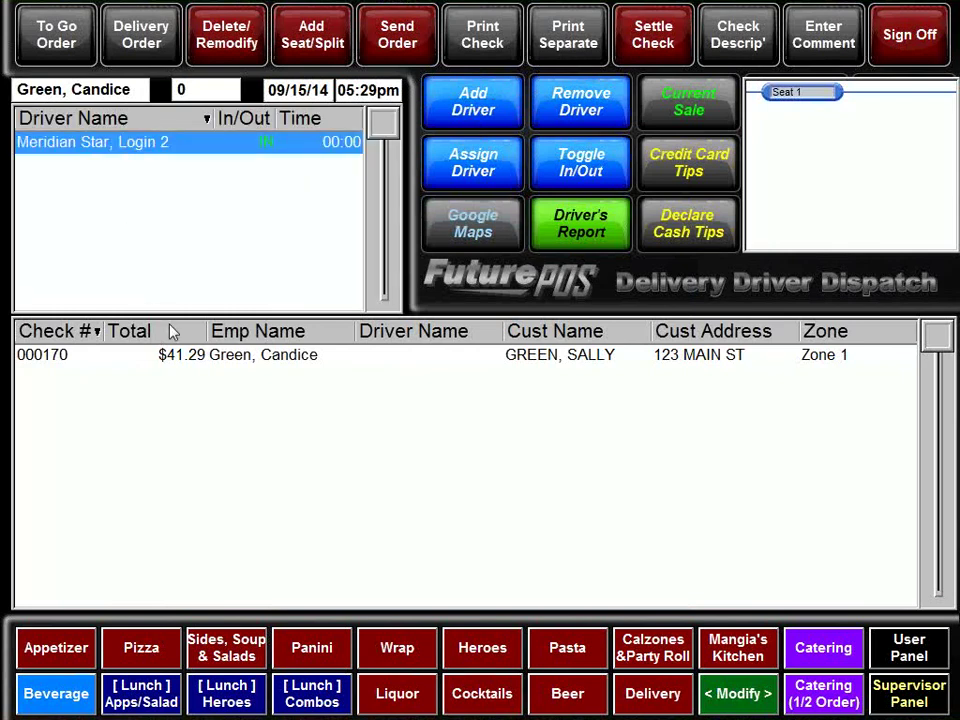
click(229, 358)
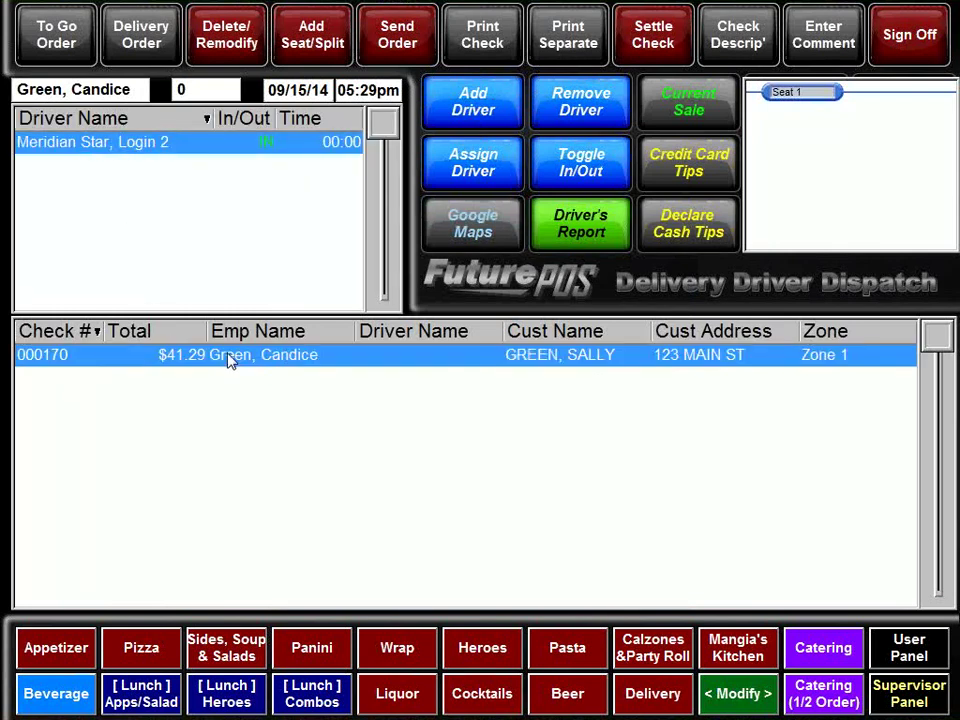
click(496, 164)
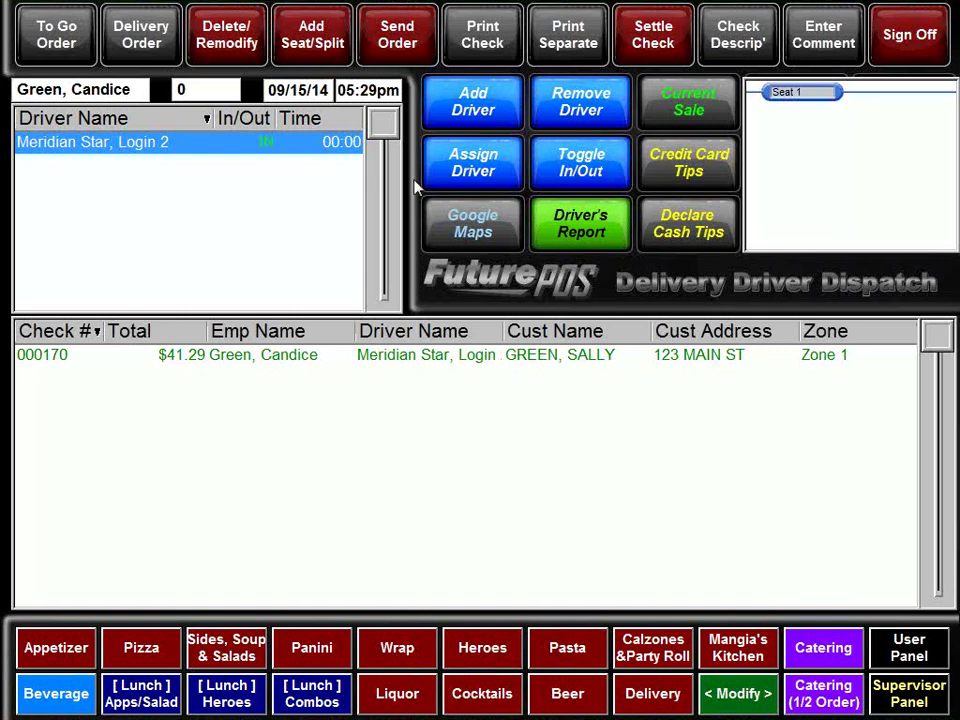
click(572, 173)
click(576, 178)
Review the driver accountability report for September 15, 2014, through its statistics section, and close it
click(573, 235)
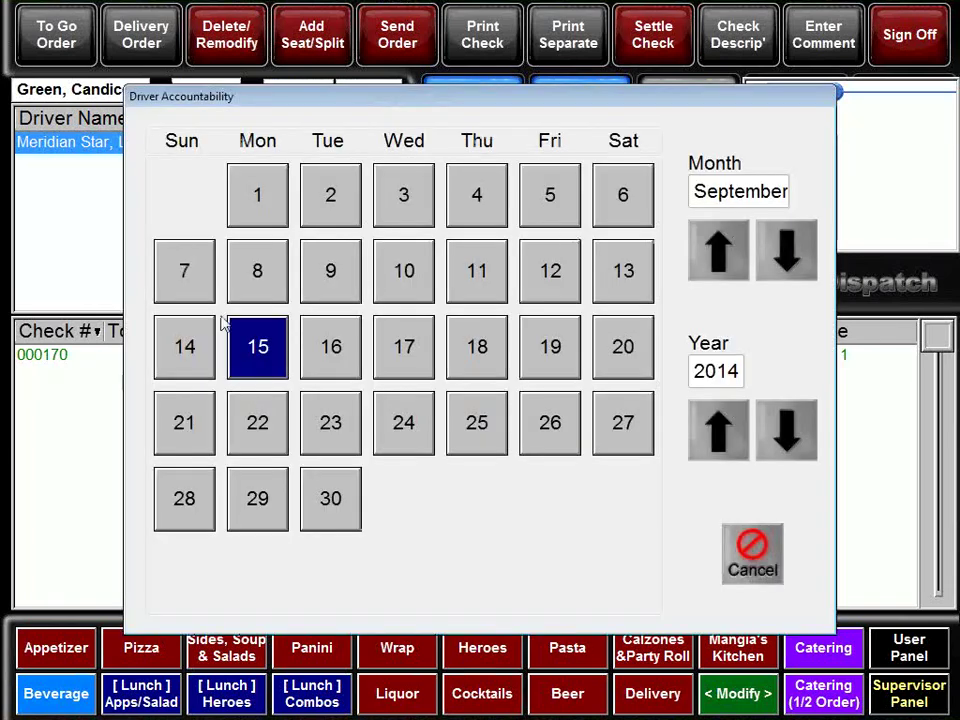
click(245, 368)
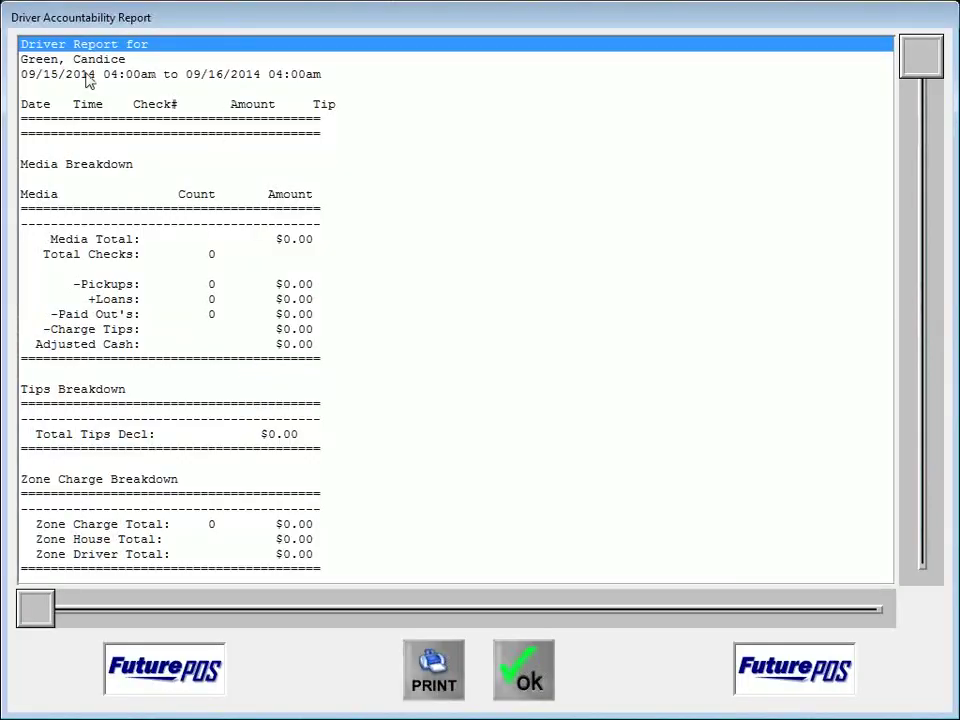
drag(925, 70, 901, 522)
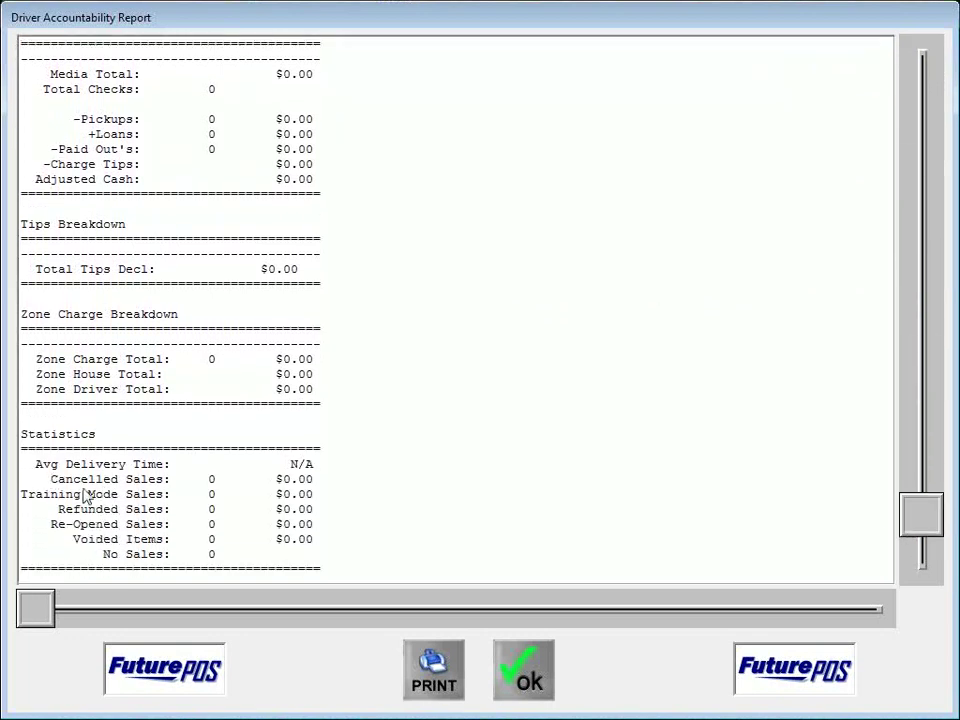
click(524, 683)
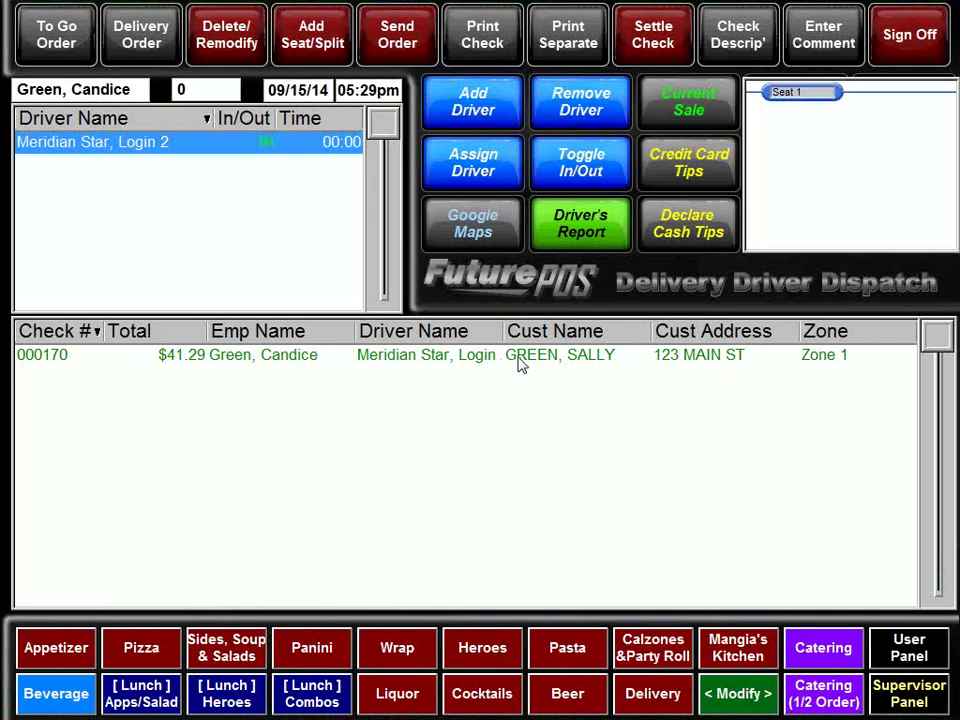
Select the assigned delivery check and accept its delivery waypoints for Google Maps
click(519, 362)
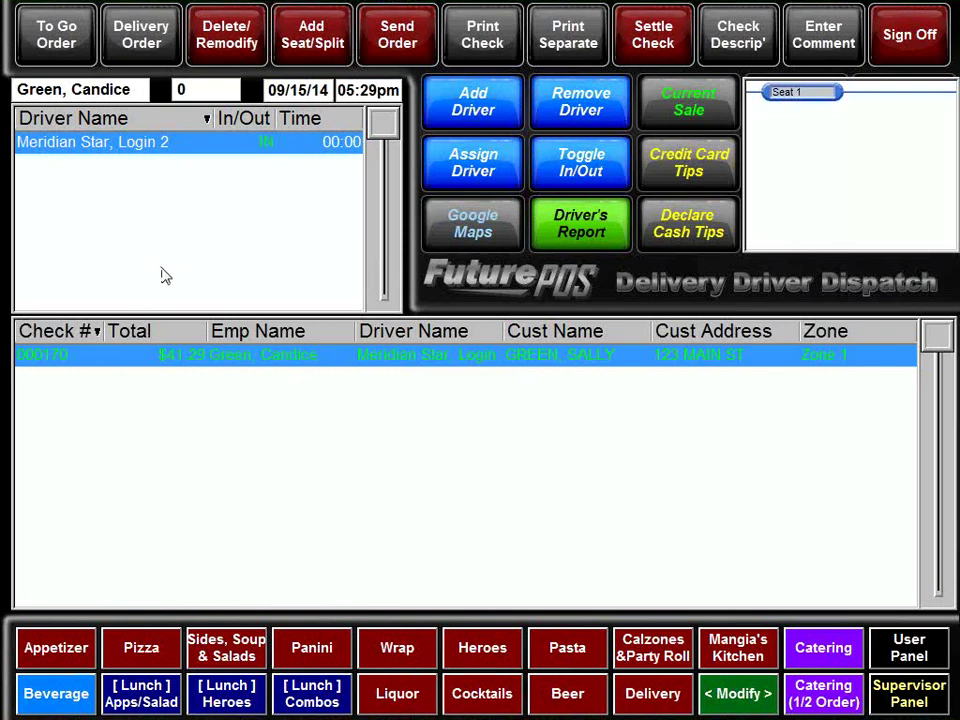
click(462, 224)
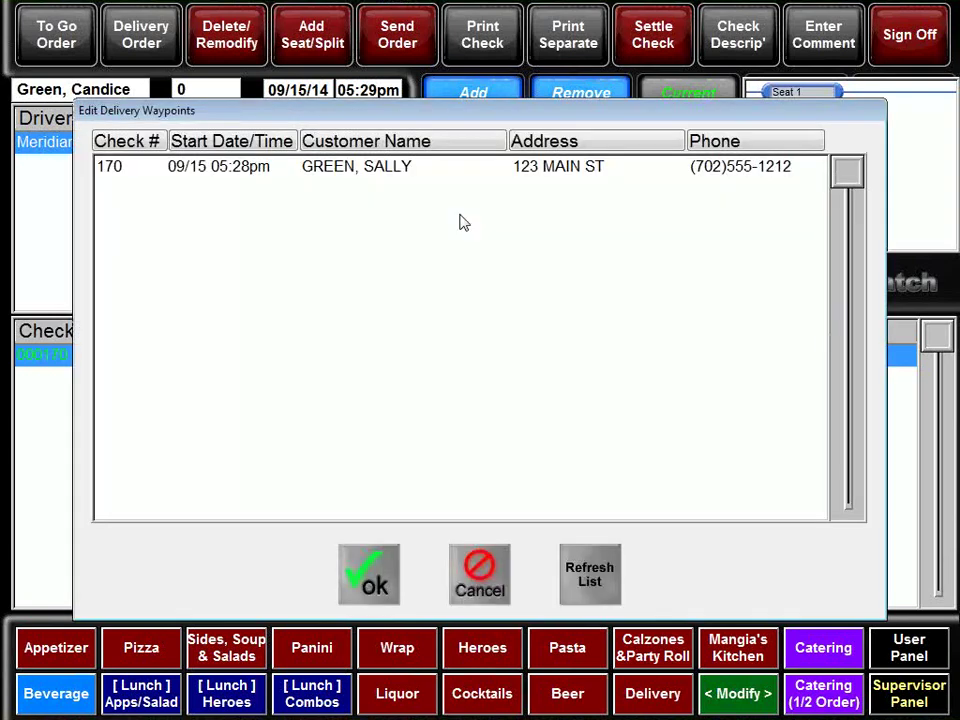
click(392, 576)
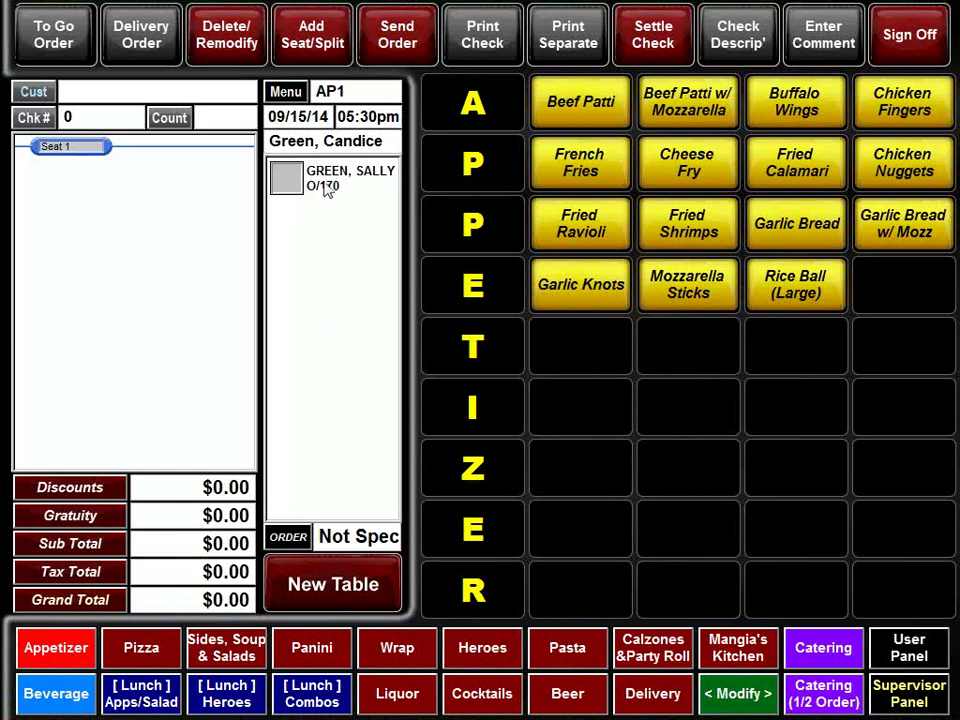
Reopen the delivery customer's check and settle it with a $50.00 cash tender
click(327, 190)
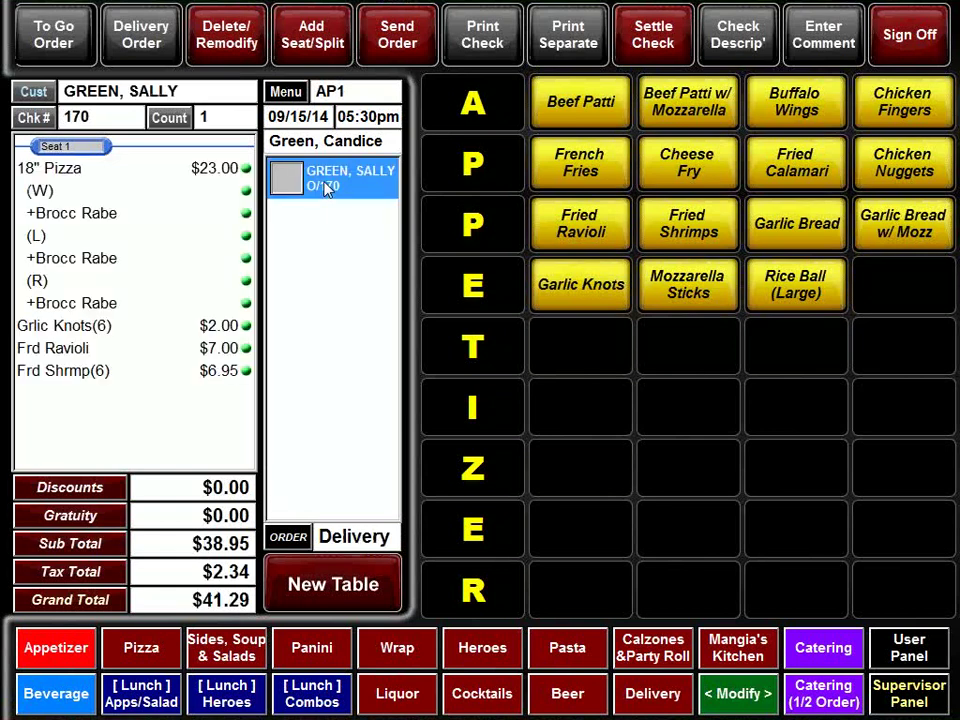
click(653, 36)
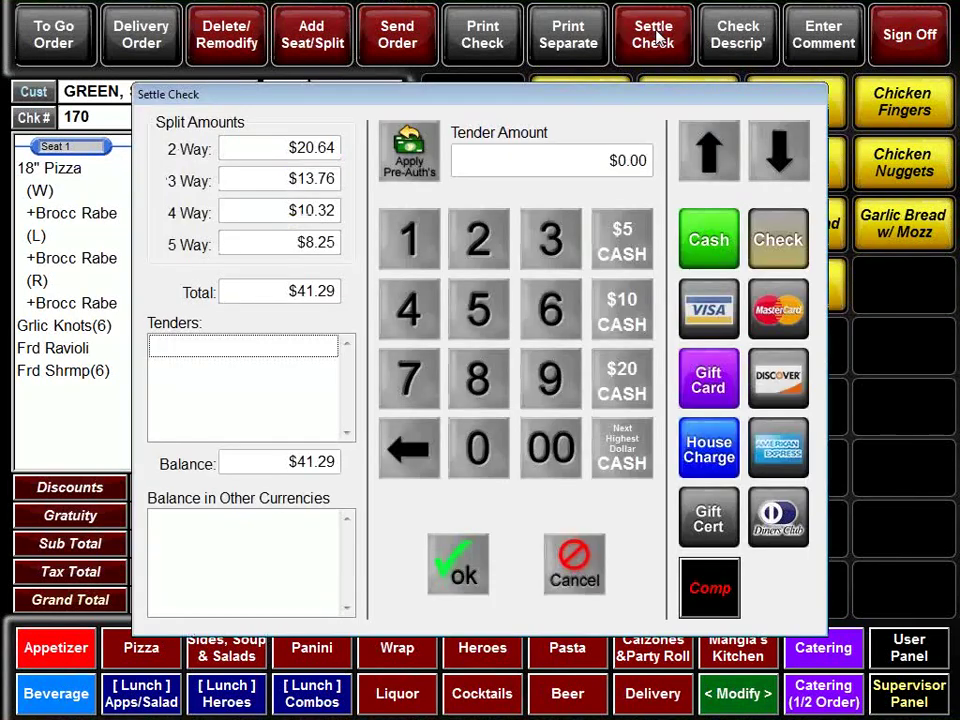
click(477, 328)
click(484, 453)
click(550, 448)
click(707, 240)
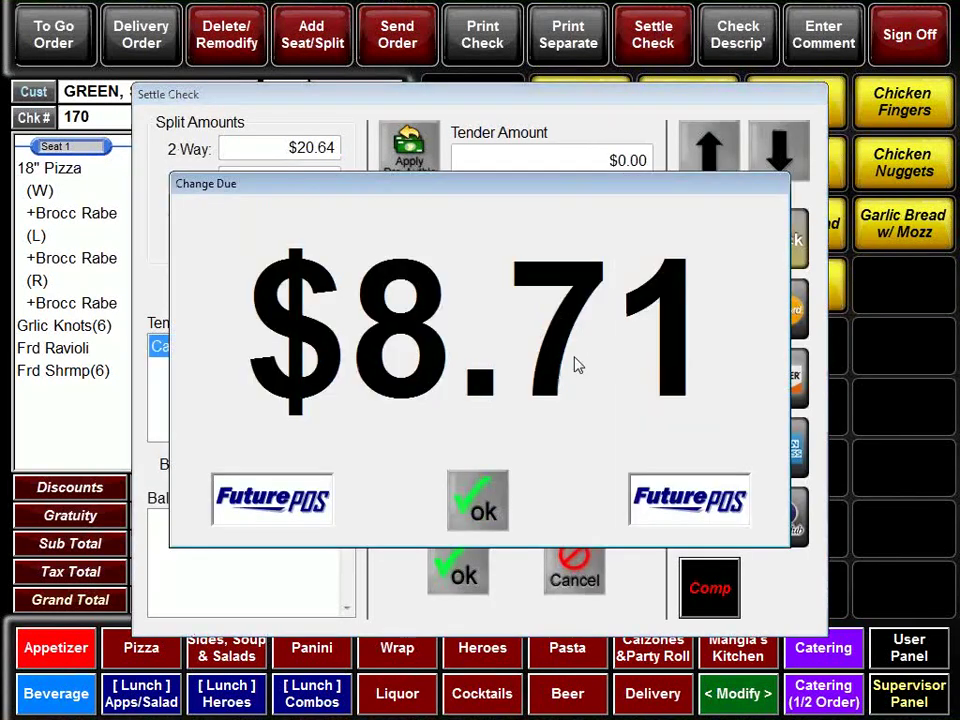
click(479, 500)
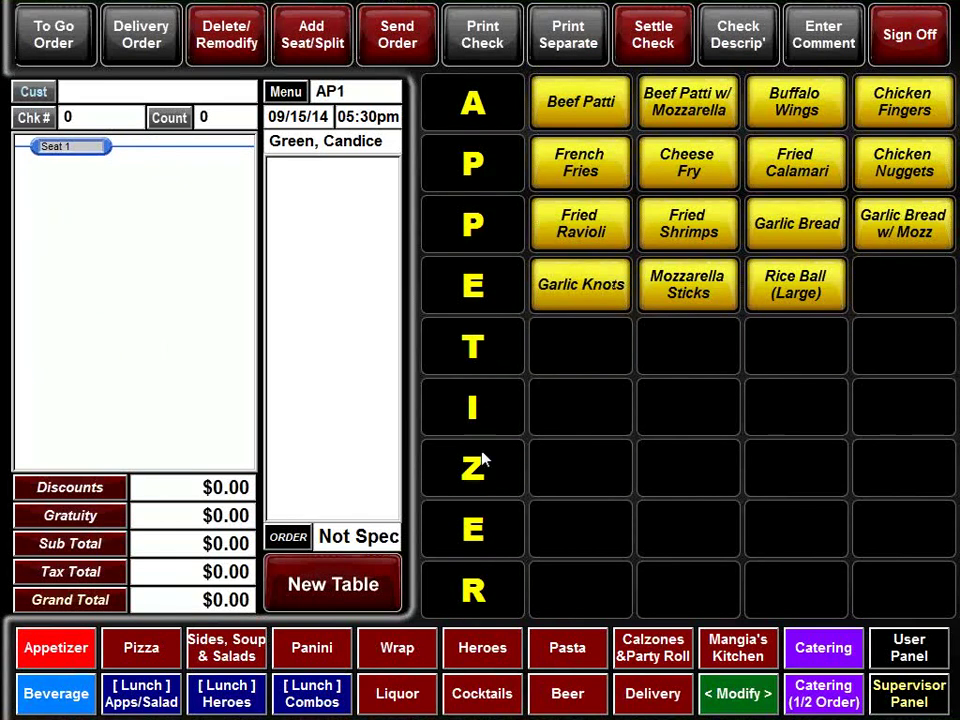
click(349, 583)
click(652, 512)
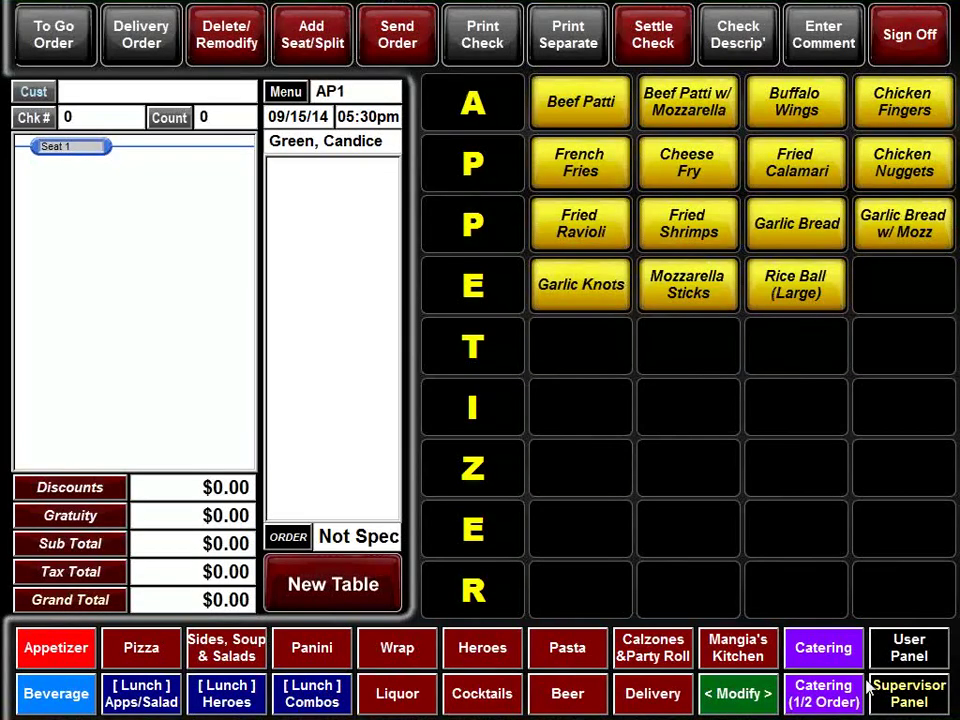